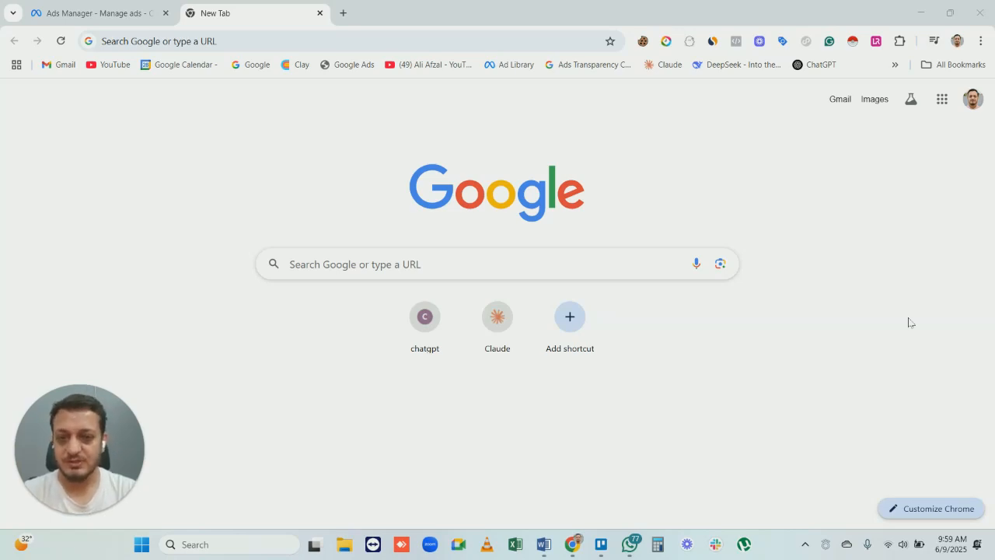
- Switch to Ads Manager and create a new campaign with the Traffic objective, using the Manual traffic campaign setup
{"action": "left_click", "coordinate": [89, 12]}
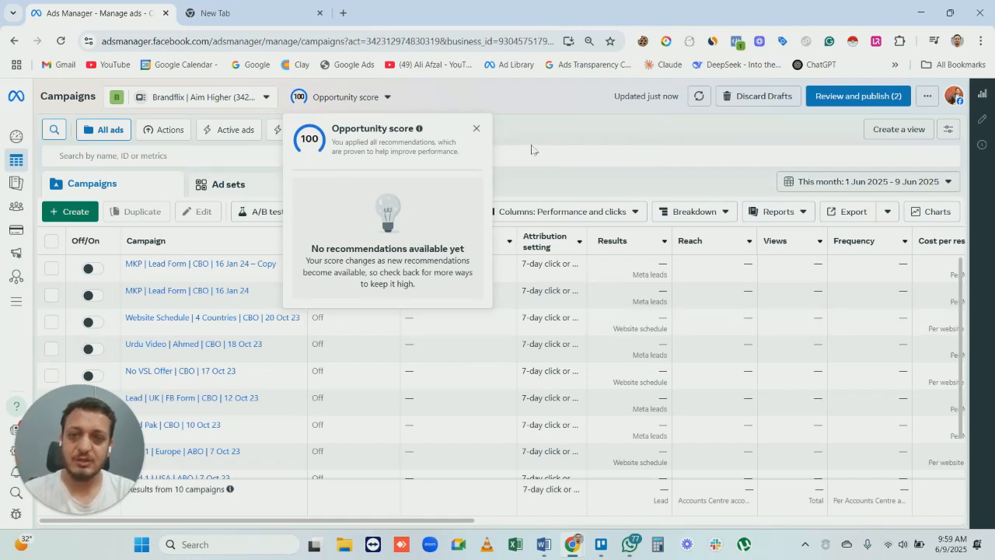
{"action": "left_click", "coordinate": [476, 128]}
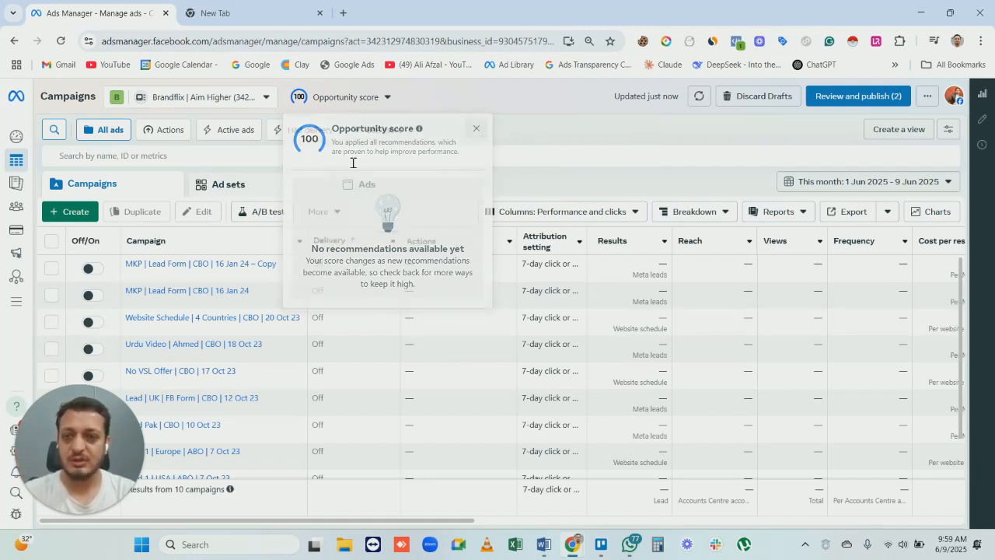
{"action": "left_click", "coordinate": [69, 213]}
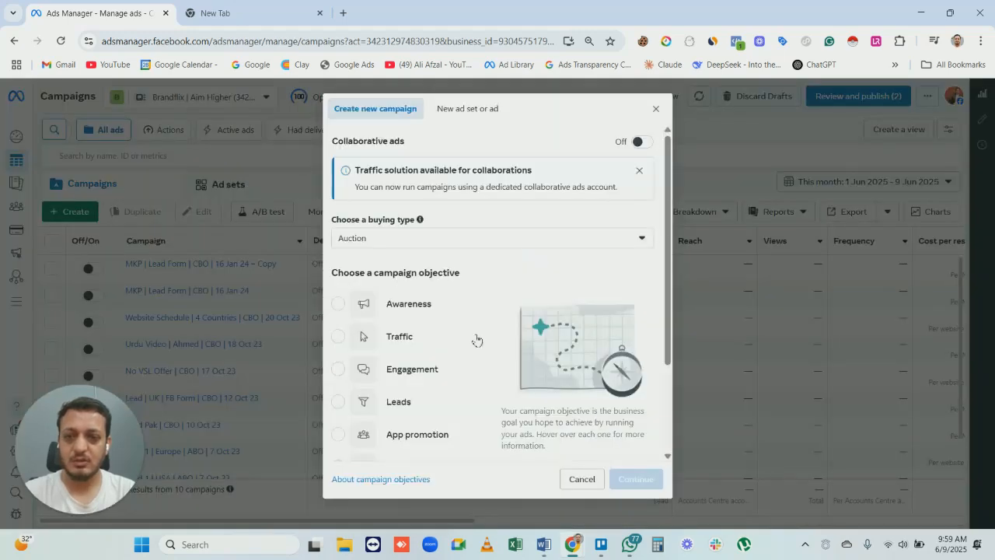
{"action": "scroll", "coordinate": [477, 339], "scroll_direction": "down", "scroll_amount": 2}
{"action": "left_click", "coordinate": [339, 274]}
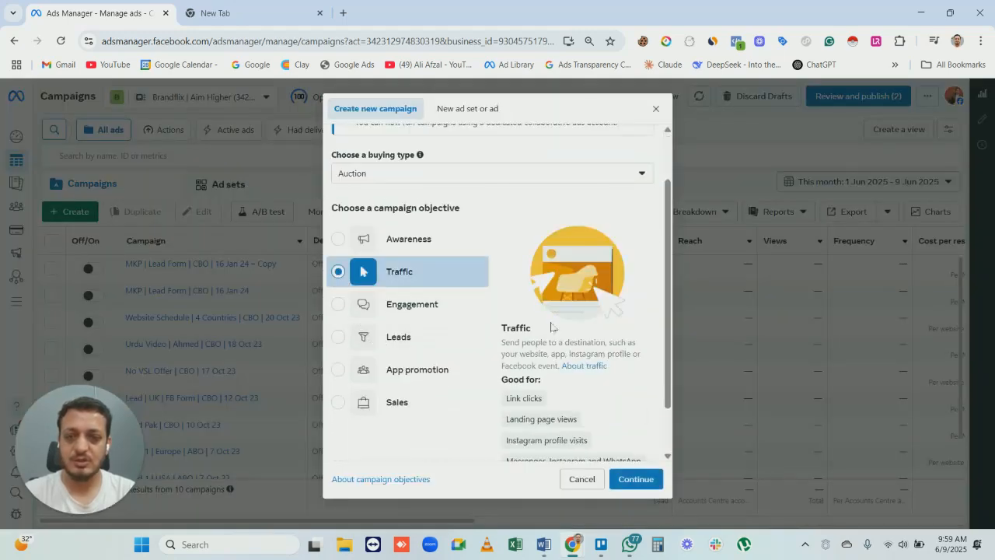
{"action": "left_click", "coordinate": [636, 478]}
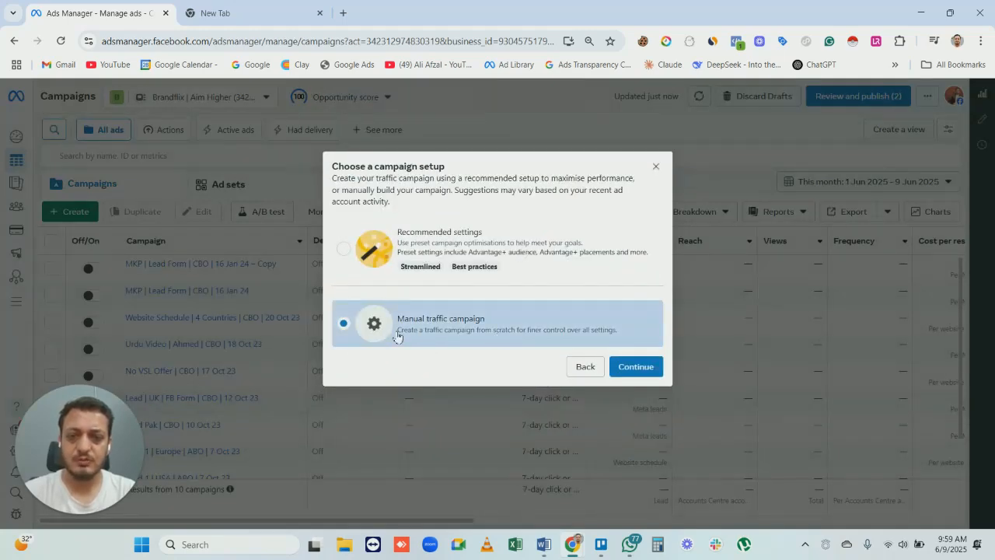
{"action": "left_click", "coordinate": [649, 367]}
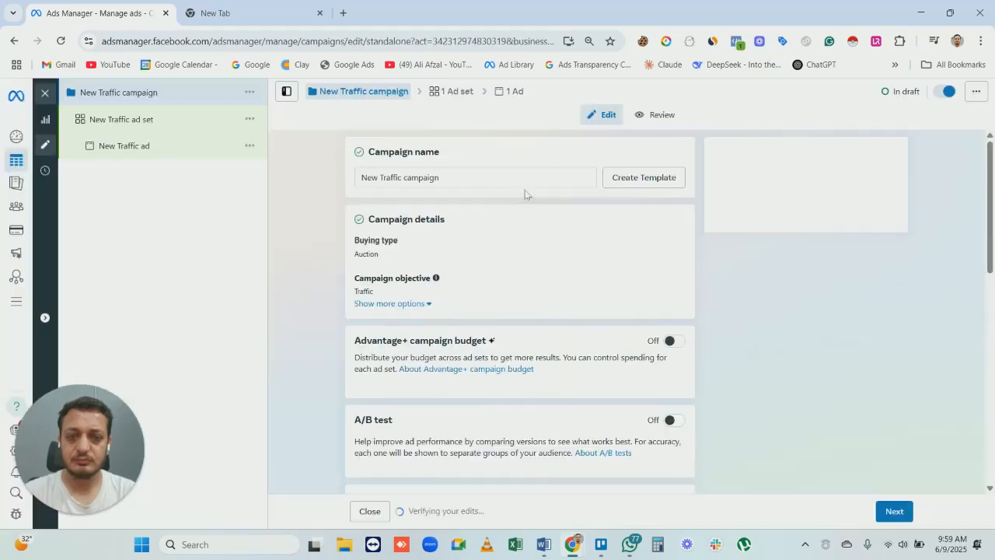
- Rename the campaign as "Cold | Instagram Followers"
{"action": "scroll", "coordinate": [537, 290], "scroll_direction": "down", "scroll_amount": 2}
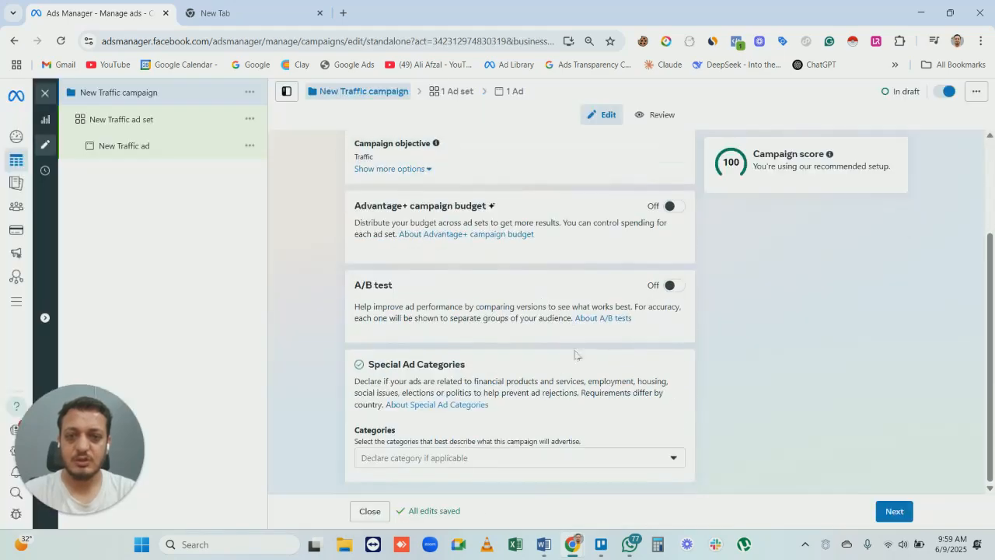
{"action": "scroll", "coordinate": [574, 354], "scroll_direction": "up", "scroll_amount": 2}
{"action": "triple_click", "coordinate": [434, 177]}
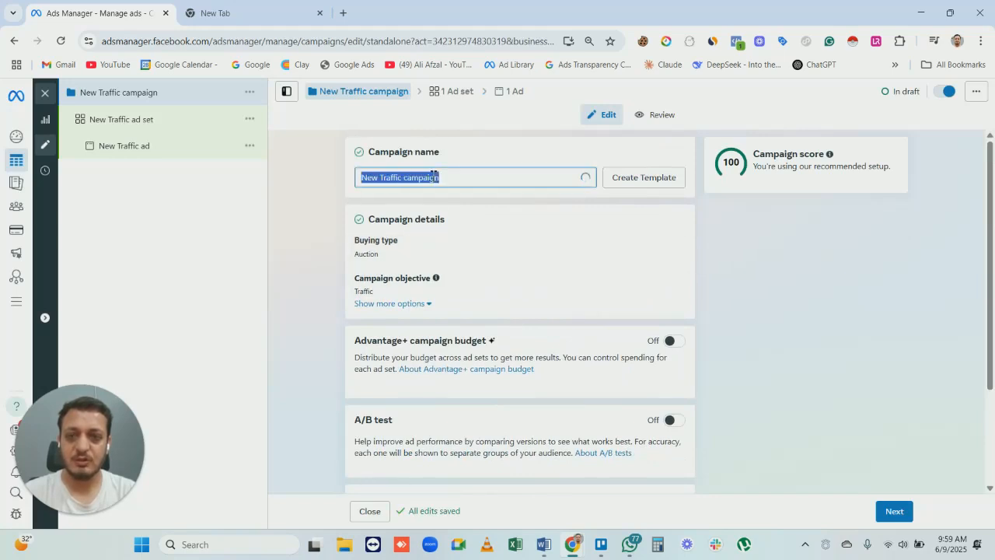
{"action": "type", "text": "Co"}
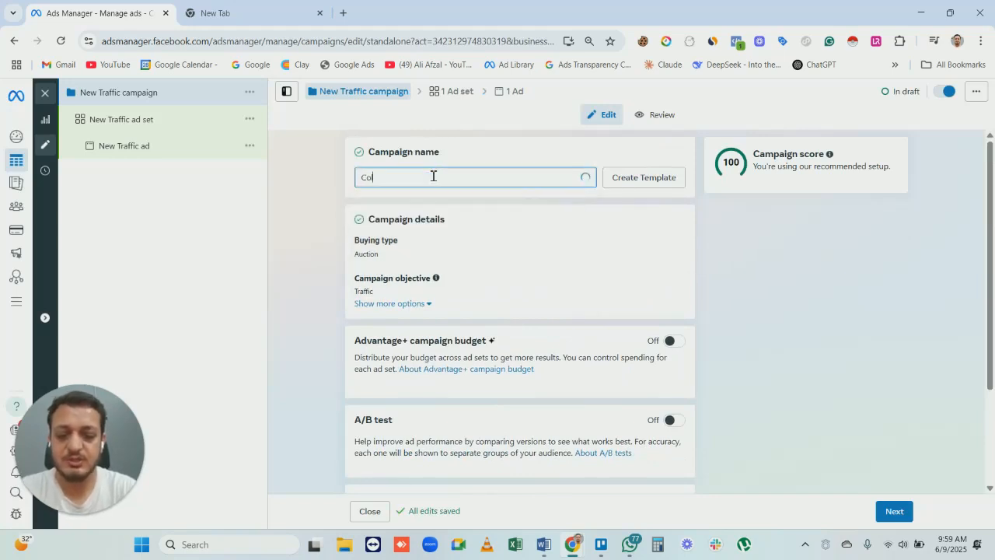
{"action": "type", "text": "ld | Int"}
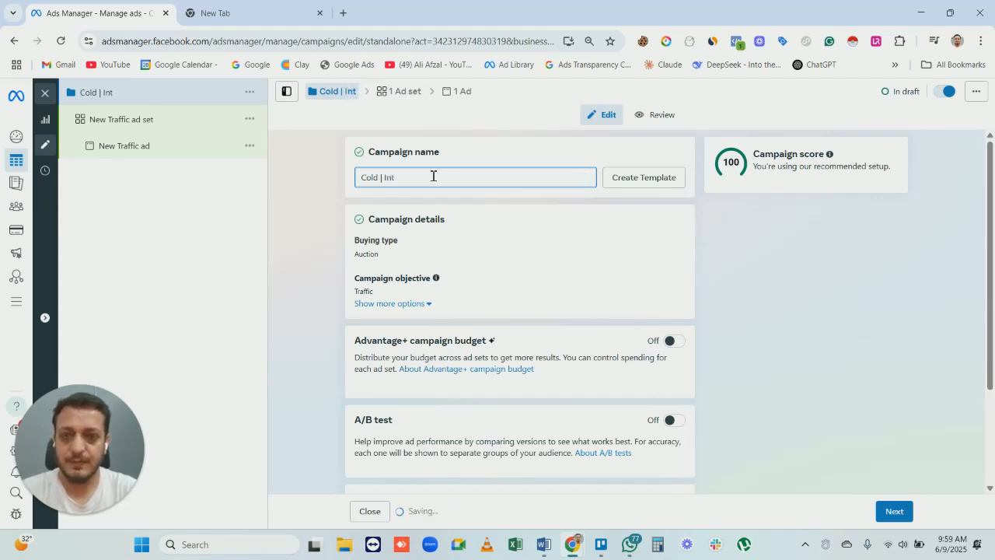
{"action": "key", "text": "BackSpace"}
{"action": "type", "text": "stagram "}
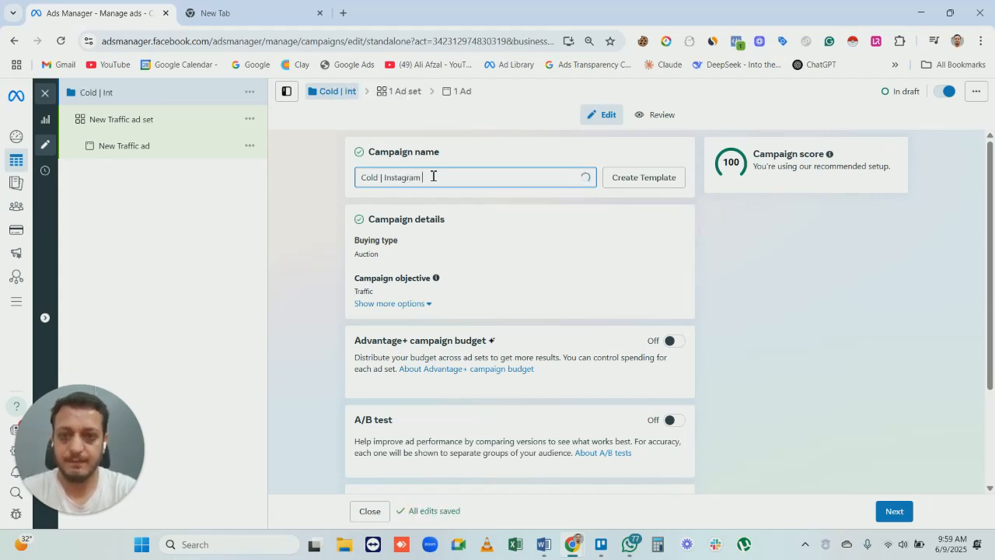
{"action": "type", "text": "Follow"}
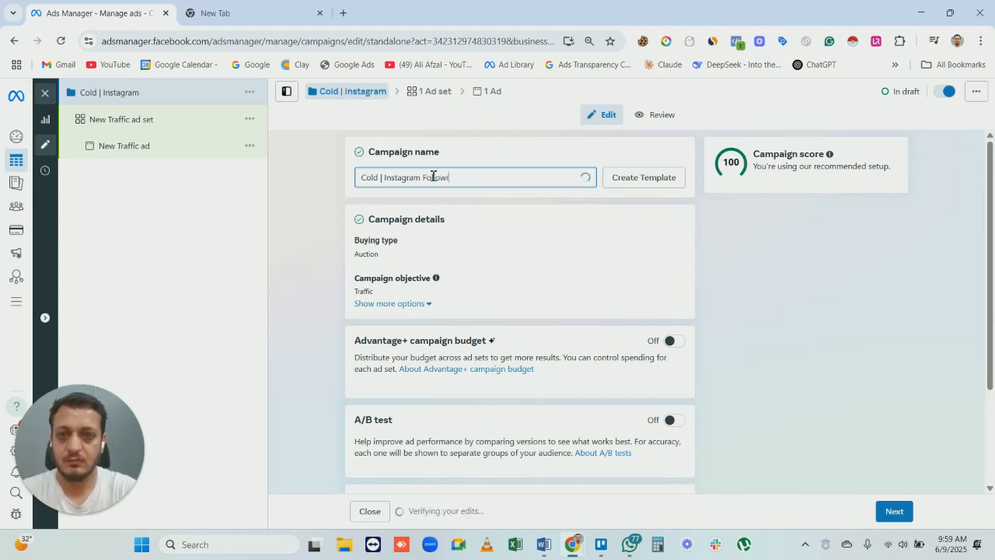
{"action": "type", "text": "er"}
{"action": "type", "text": "rs"}
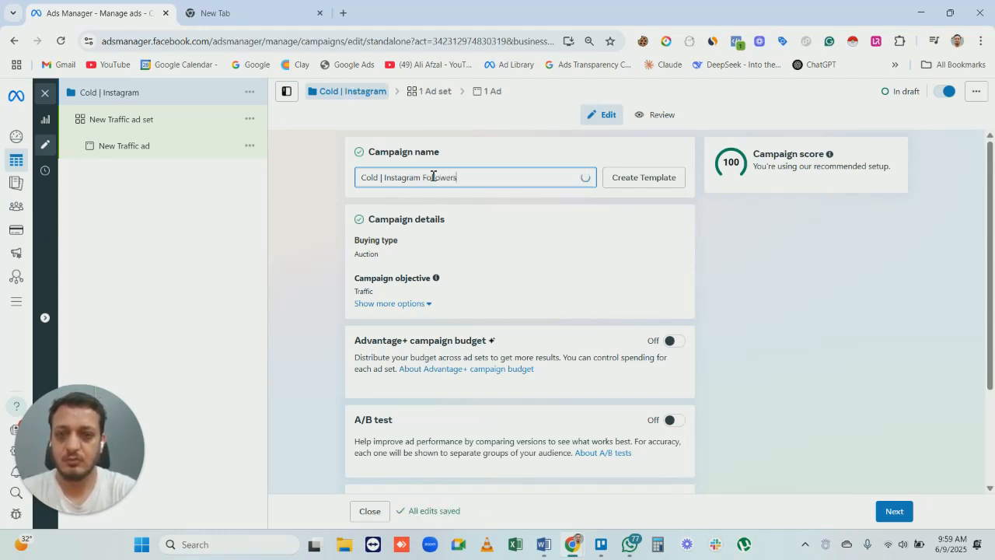
- Open the campaign's traffic ad set and set its conversion location to Instagram or Facebook
{"action": "scroll", "coordinate": [595, 318], "scroll_direction": "down", "scroll_amount": 2}
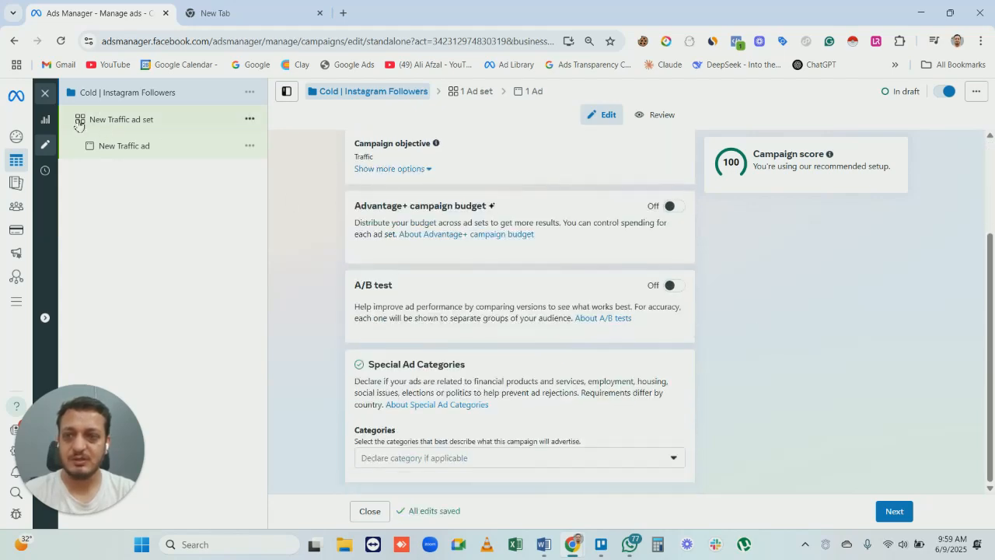
{"action": "left_click", "coordinate": [117, 123]}
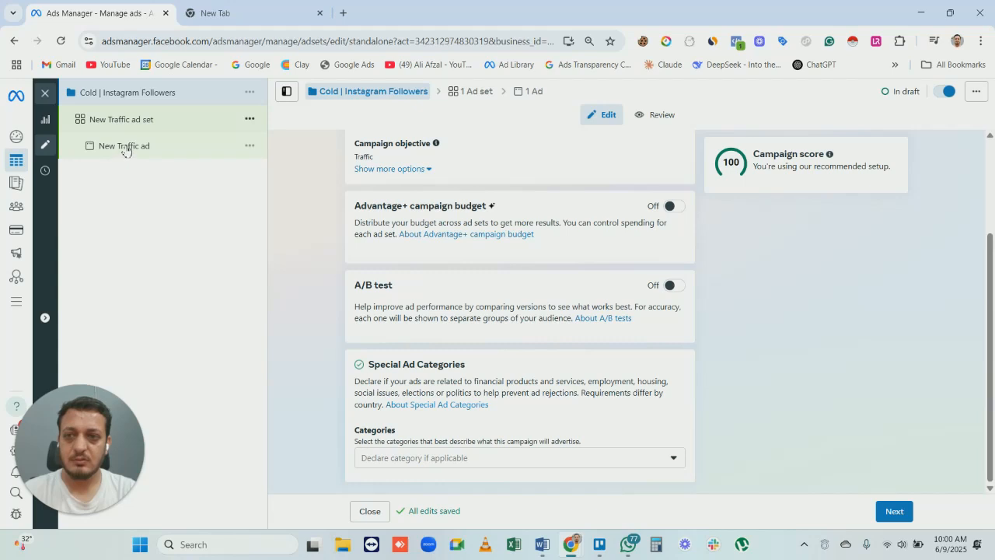
{"action": "left_click", "coordinate": [158, 126]}
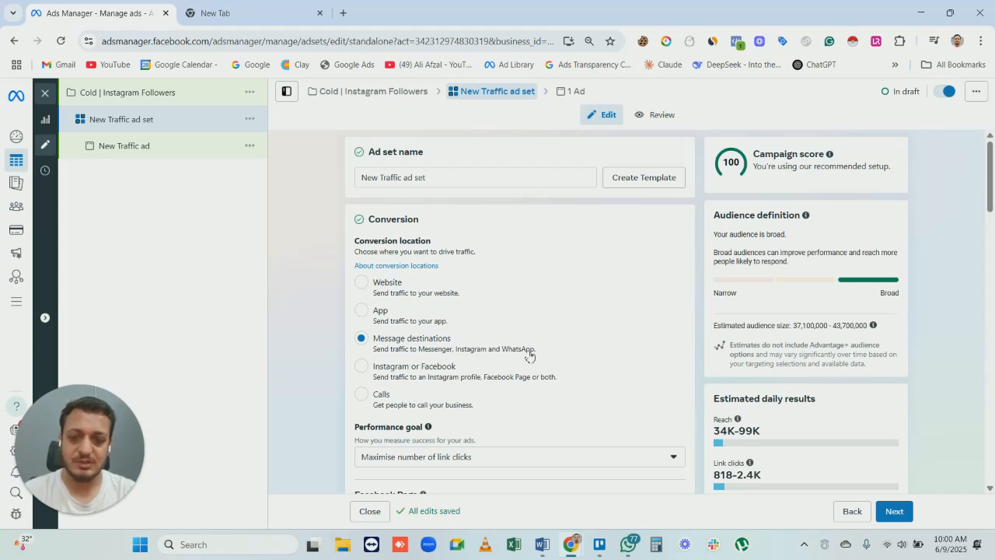
{"action": "left_click", "coordinate": [367, 370]}
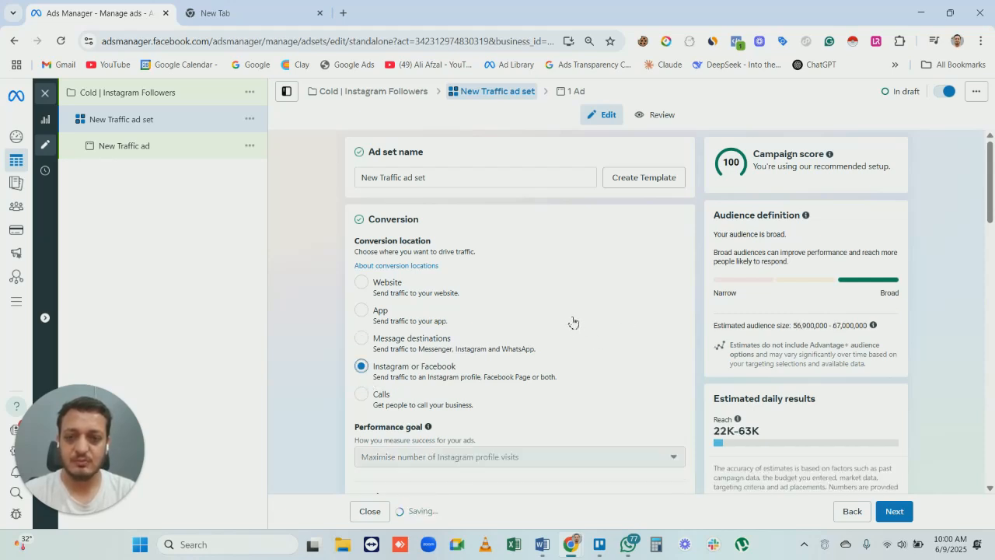
- Find the Brandflix page by searching for "brand" and choose it as the ad set's Facebook Page identity
{"action": "scroll", "coordinate": [565, 325], "scroll_direction": "down", "scroll_amount": 2}
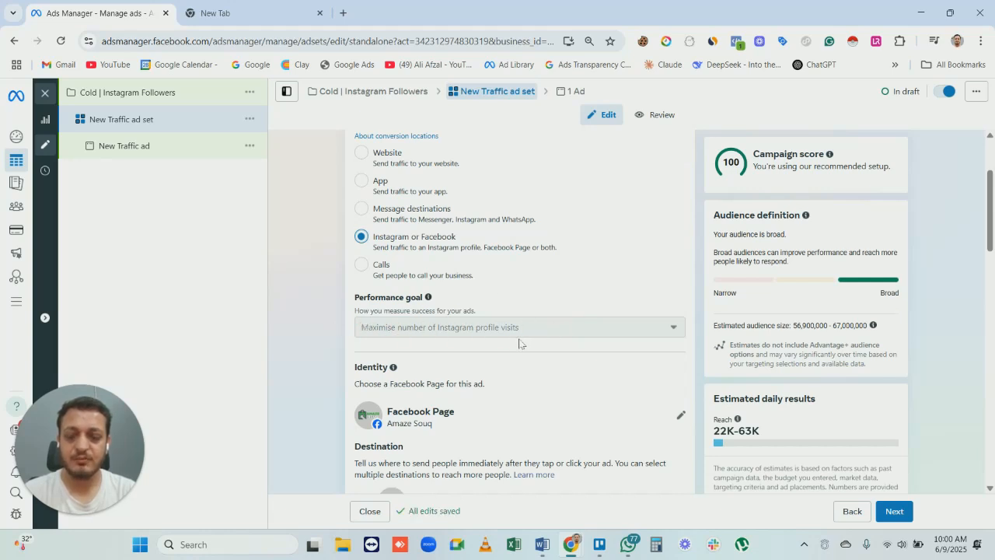
{"action": "mouse_move", "coordinate": [528, 322]}
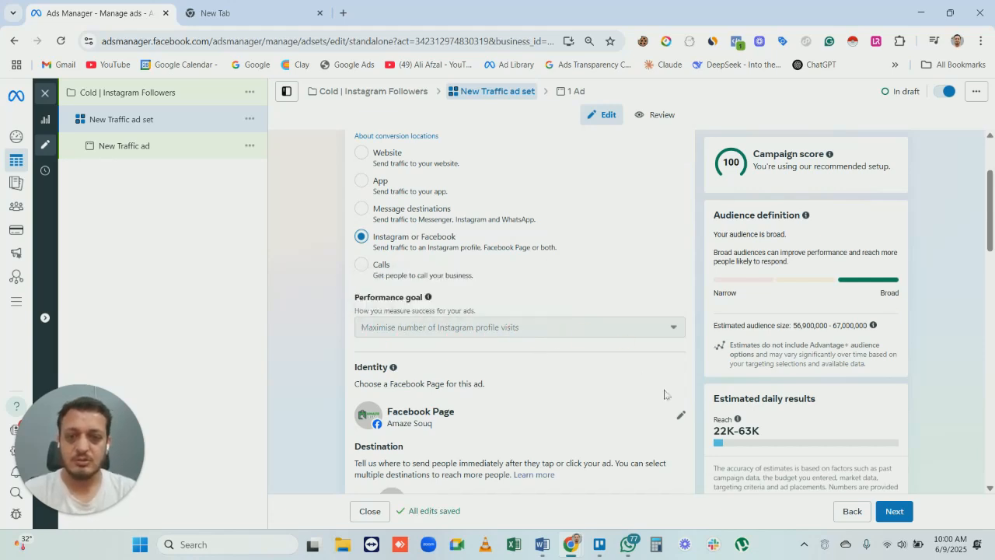
{"action": "left_click", "coordinate": [680, 415]}
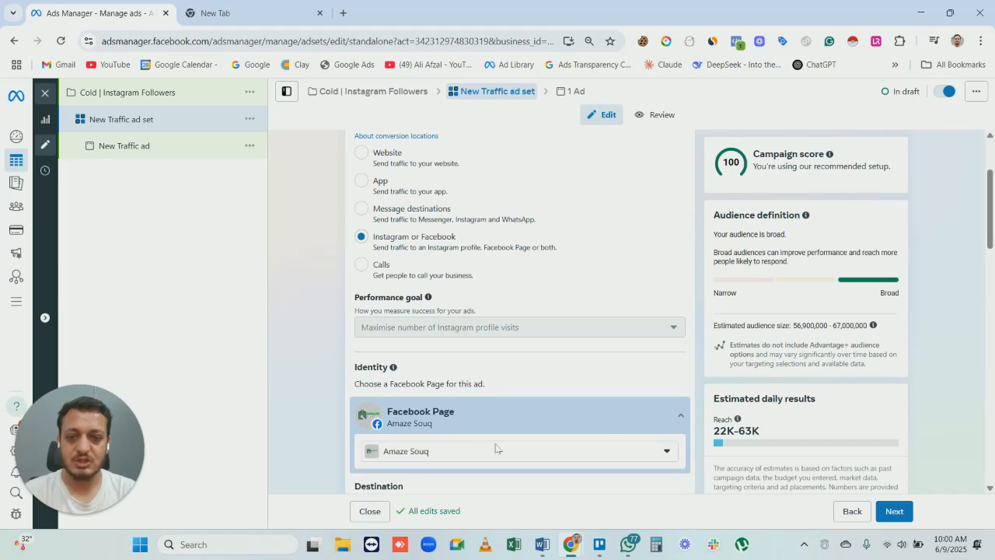
{"action": "left_click", "coordinate": [490, 451]}
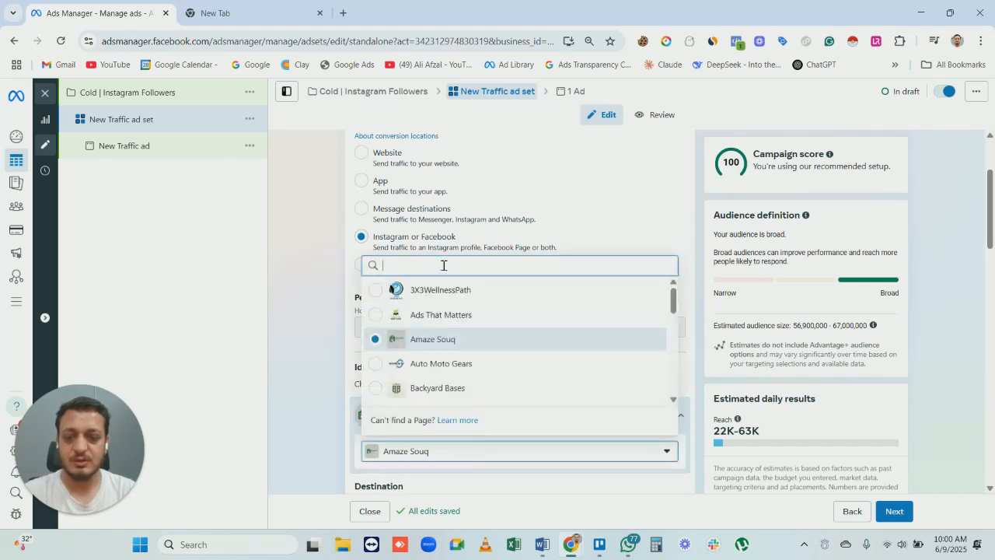
{"action": "type", "text": "brand"}
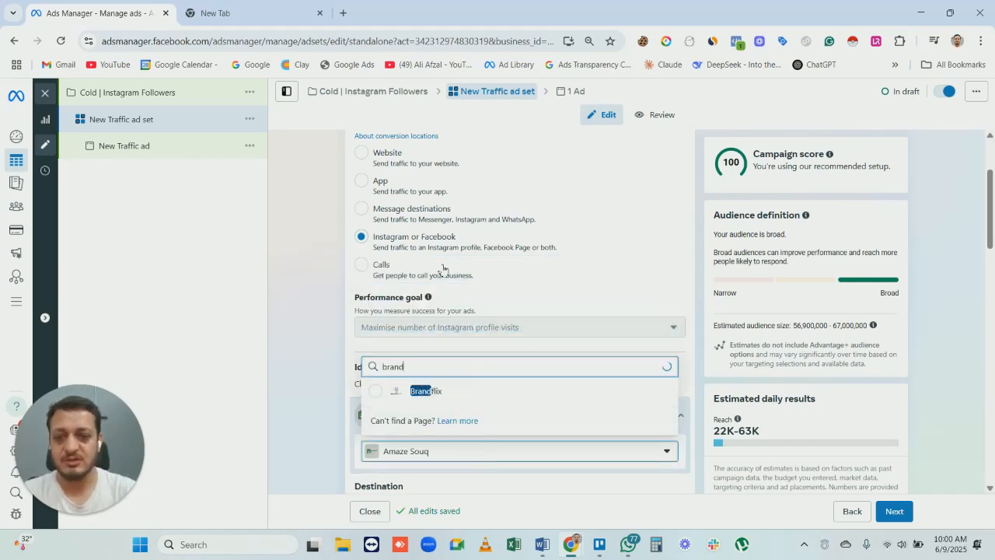
{"action": "left_click", "coordinate": [416, 393]}
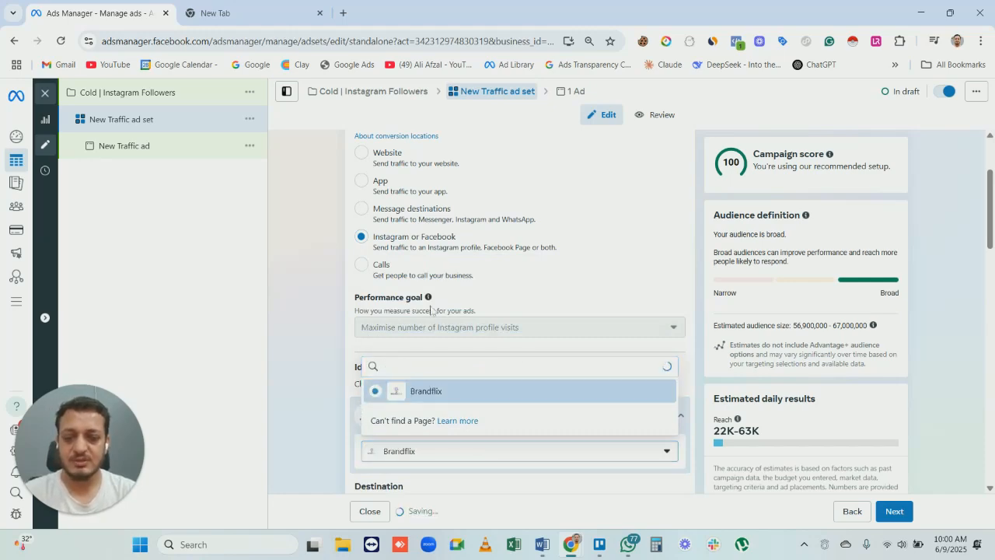
- Set the ad set's daily budget to $5.00
{"action": "scroll", "coordinate": [502, 372], "scroll_direction": "down", "scroll_amount": 5}
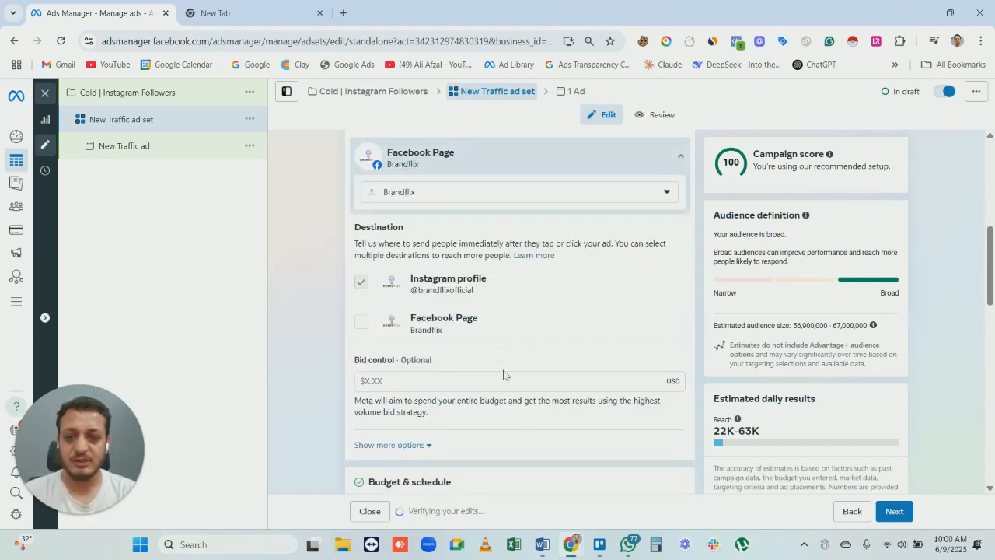
{"action": "scroll", "coordinate": [504, 380], "scroll_direction": "up", "scroll_amount": 8}
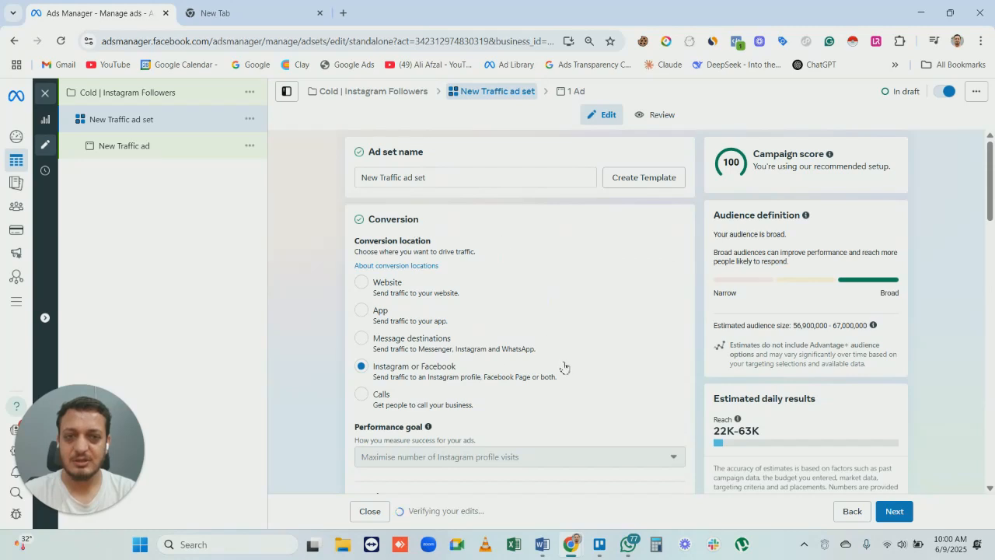
{"action": "scroll", "coordinate": [475, 330], "scroll_direction": "down", "scroll_amount": 2}
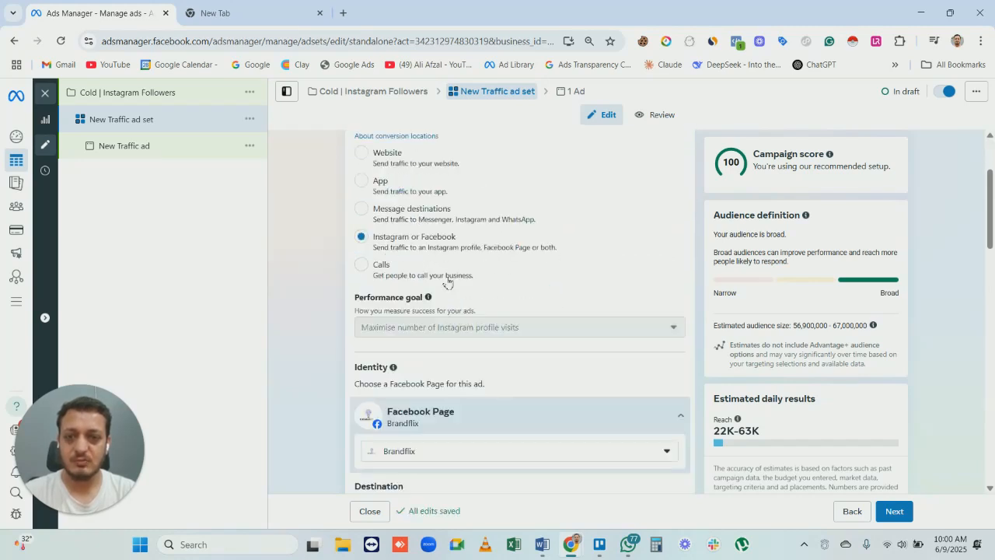
{"action": "scroll", "coordinate": [451, 385], "scroll_direction": "down", "scroll_amount": 2}
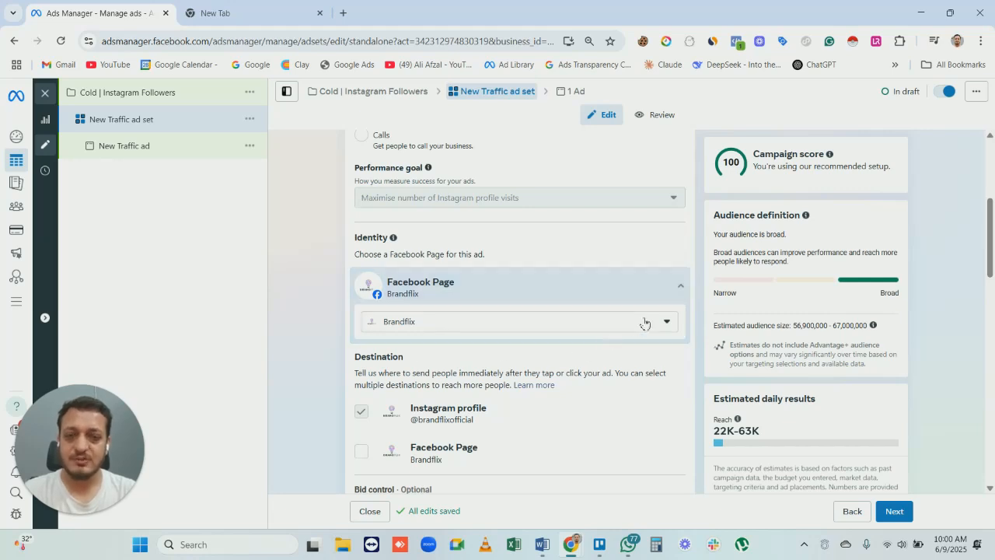
{"action": "scroll", "coordinate": [543, 339], "scroll_direction": "down", "scroll_amount": 3}
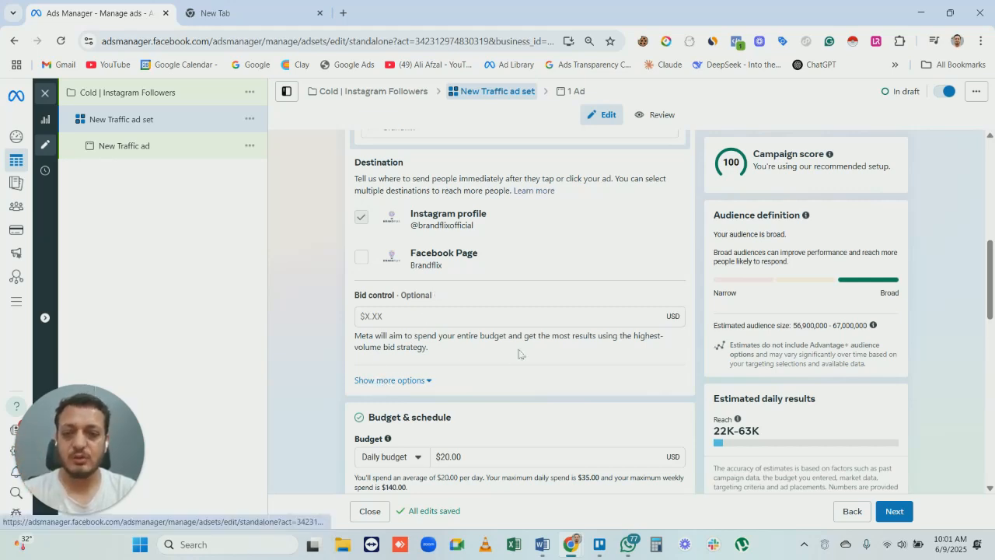
{"action": "scroll", "coordinate": [517, 348], "scroll_direction": "down", "scroll_amount": 2}
{"action": "scroll", "coordinate": [518, 344], "scroll_direction": "down", "scroll_amount": 2}
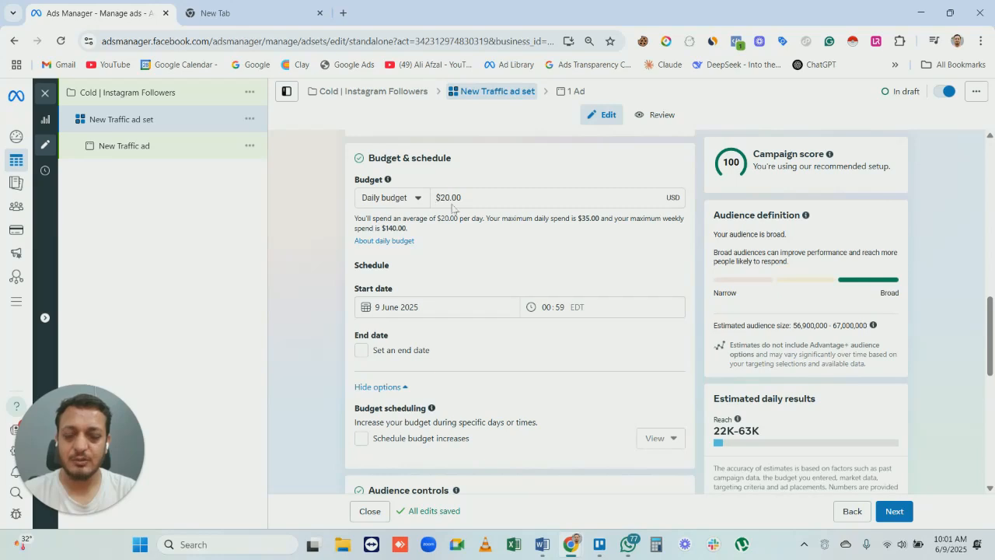
{"action": "scroll", "coordinate": [539, 337], "scroll_direction": "down", "scroll_amount": 2}
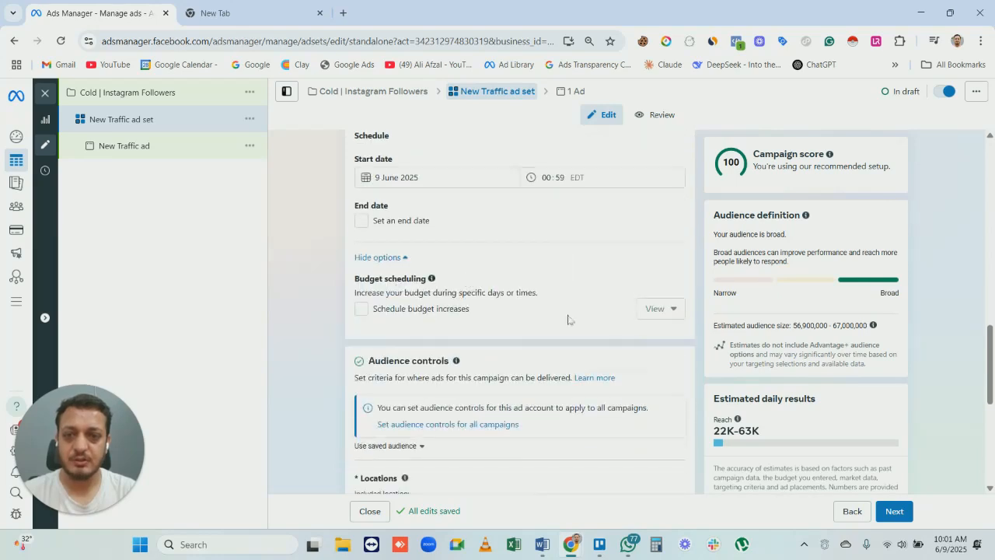
{"action": "scroll", "coordinate": [529, 282], "scroll_direction": "up", "scroll_amount": 3}
{"action": "left_click_drag", "start_coordinate": [490, 269], "coordinate": [410, 272]}
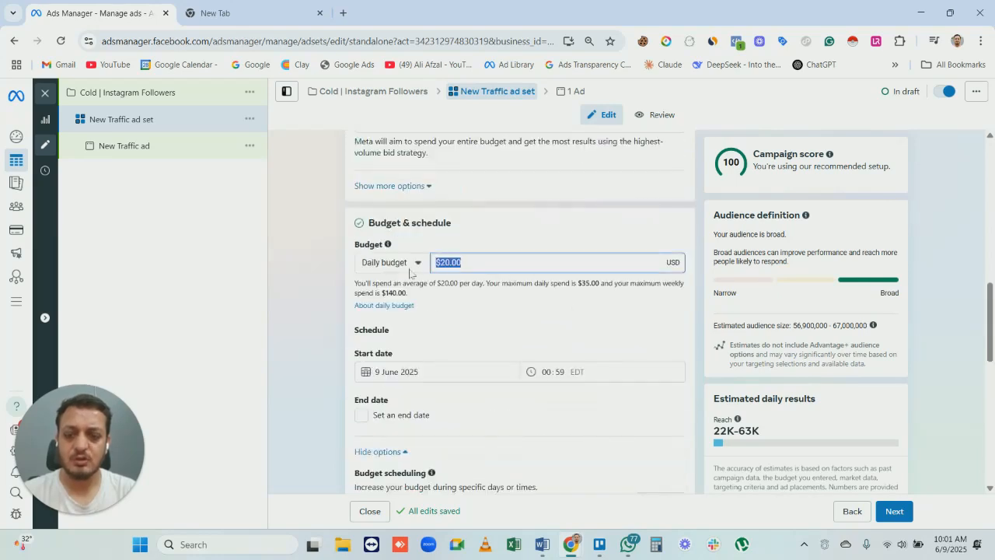
{"action": "type", "text": "5"}
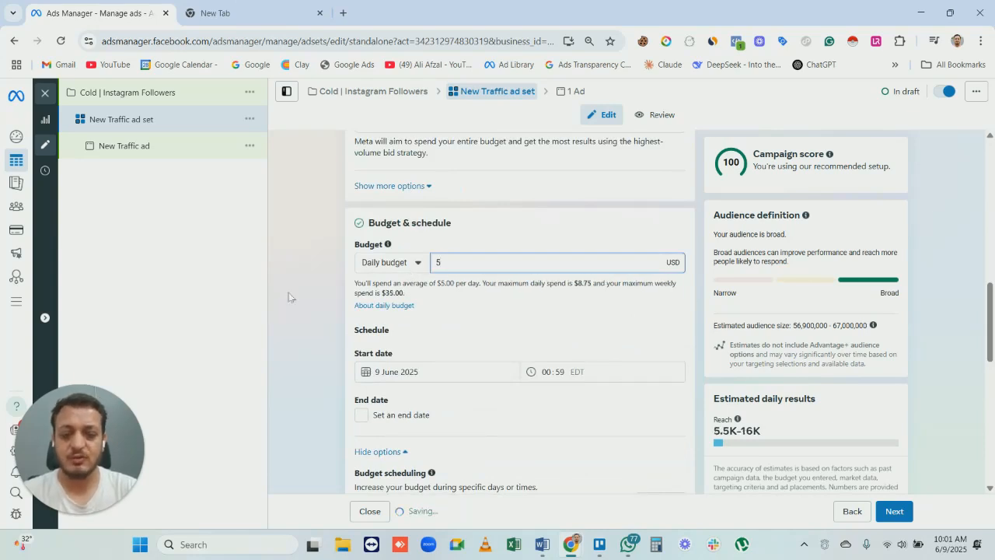
{"action": "left_click", "coordinate": [289, 296]}
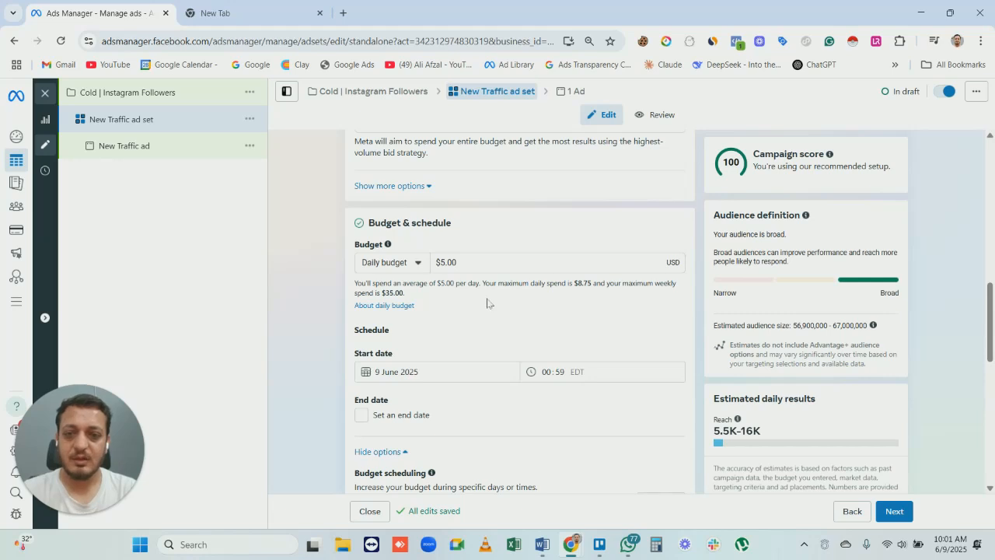
- Replace the ad set's included audience location with the country United States, found by searching for "united"
{"action": "scroll", "coordinate": [516, 289], "scroll_direction": "down", "scroll_amount": 3}
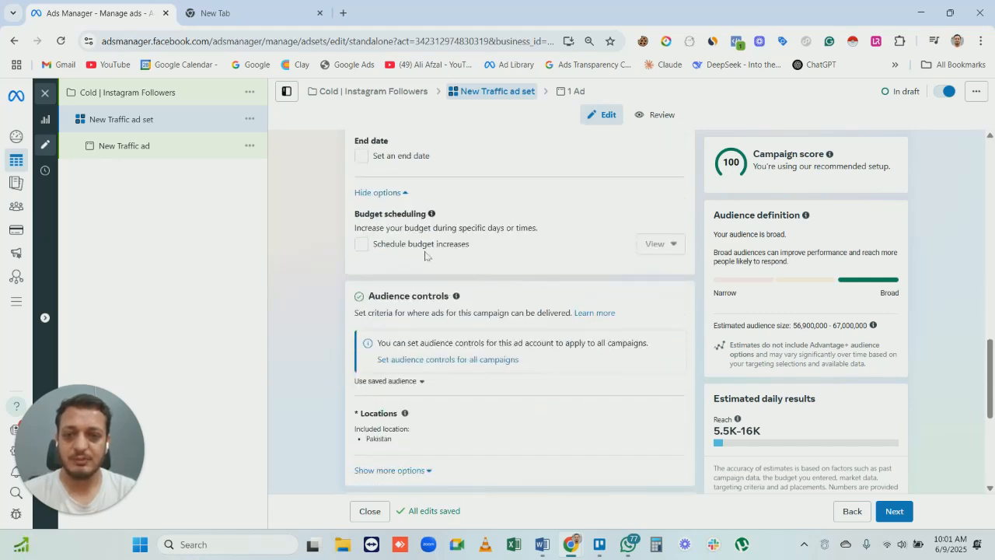
{"action": "scroll", "coordinate": [481, 264], "scroll_direction": "down", "scroll_amount": 2}
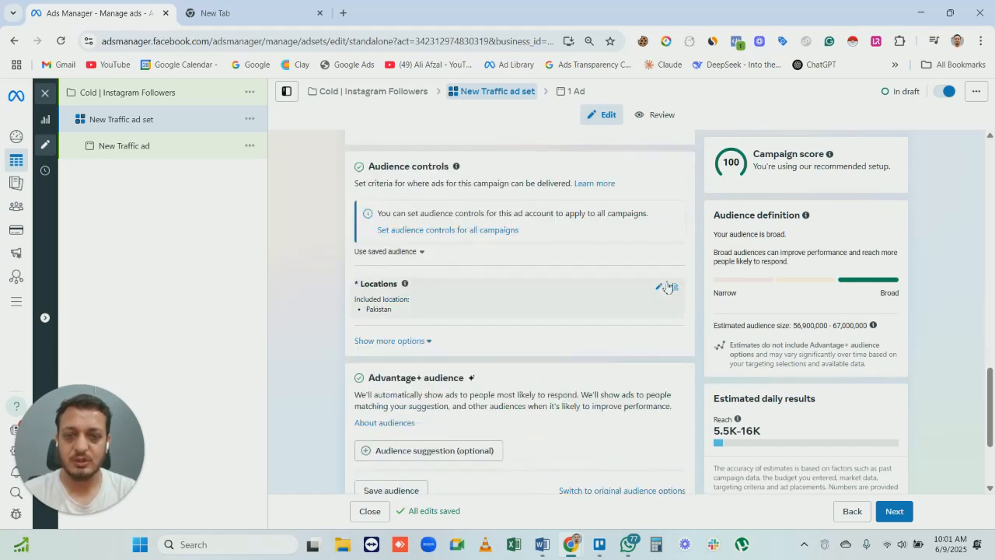
{"action": "left_click", "coordinate": [663, 287]}
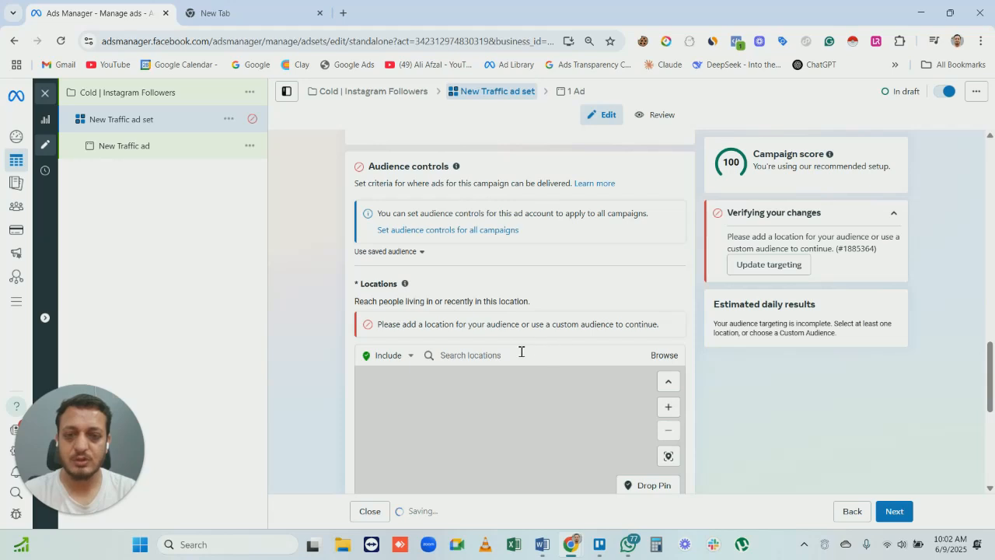
{"action": "left_click", "coordinate": [520, 354]}
{"action": "type", "text": "united"}
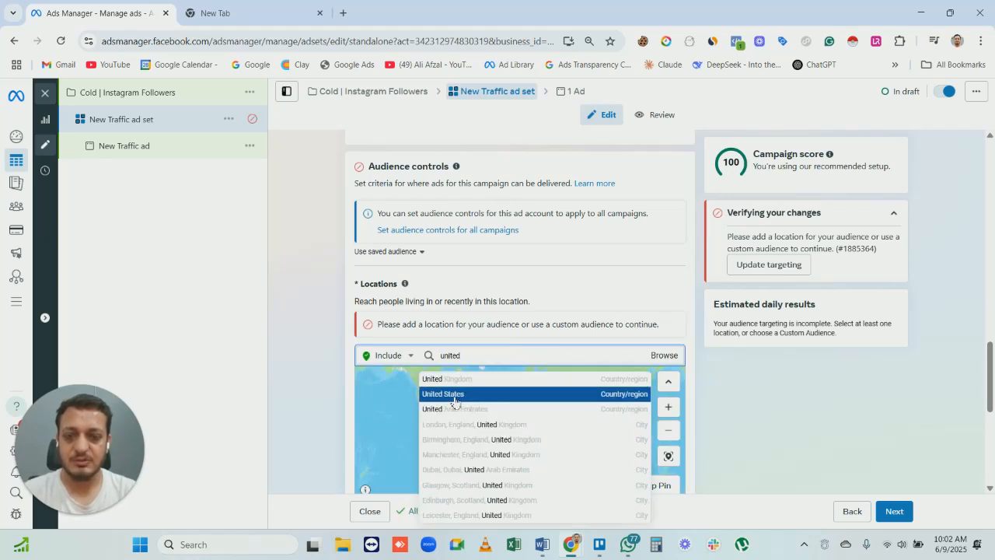
{"action": "left_click", "coordinate": [464, 395]}
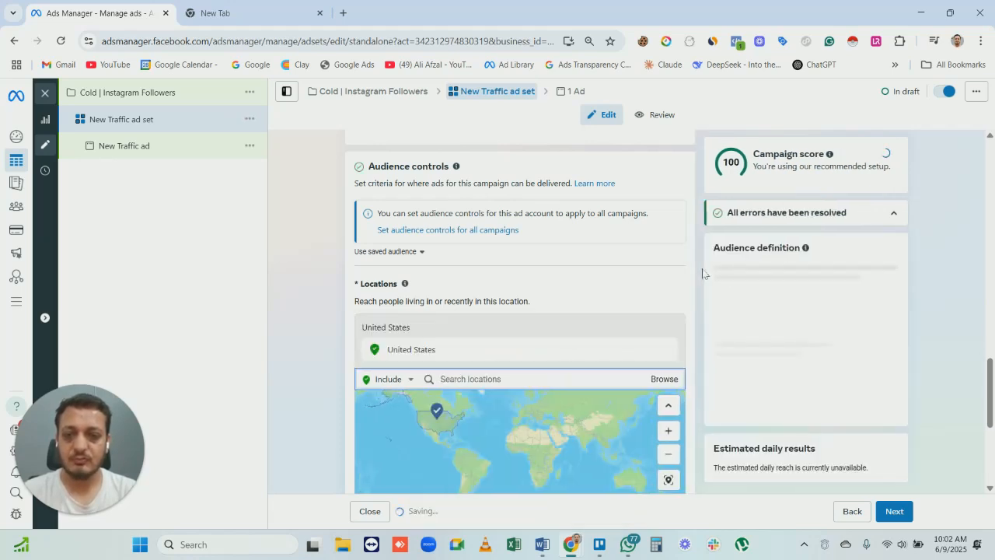
- Narrow the audience location to Michigan, United States, and turn off reaching more people likely to respond to the ad
{"action": "scroll", "coordinate": [517, 254], "scroll_direction": "down", "scroll_amount": 2}
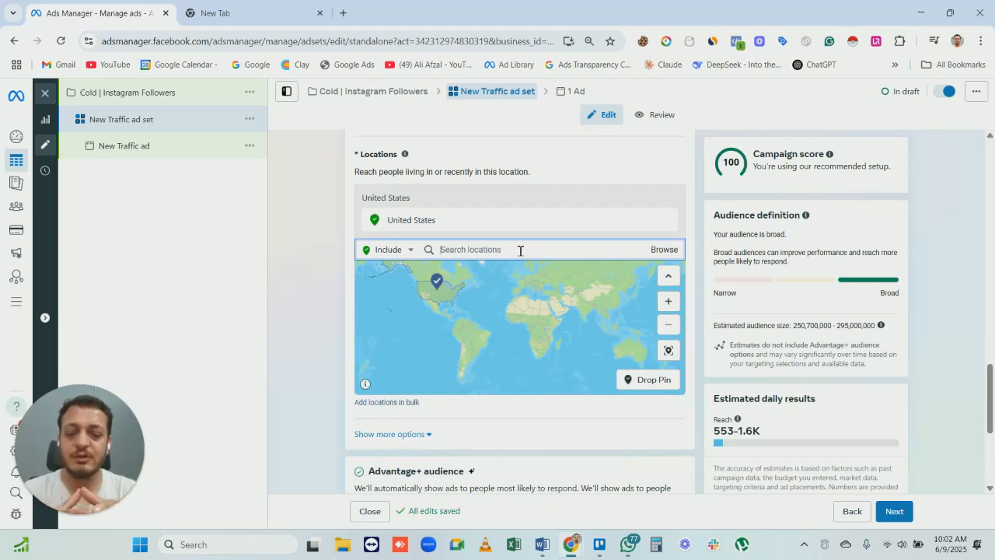
{"action": "type", "text": "michi"}
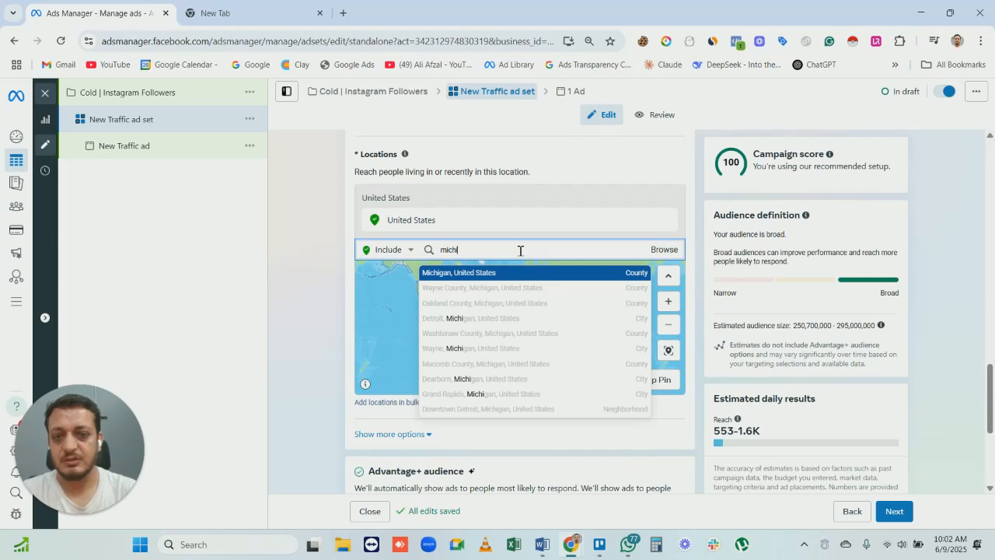
{"action": "key", "text": "Return"}
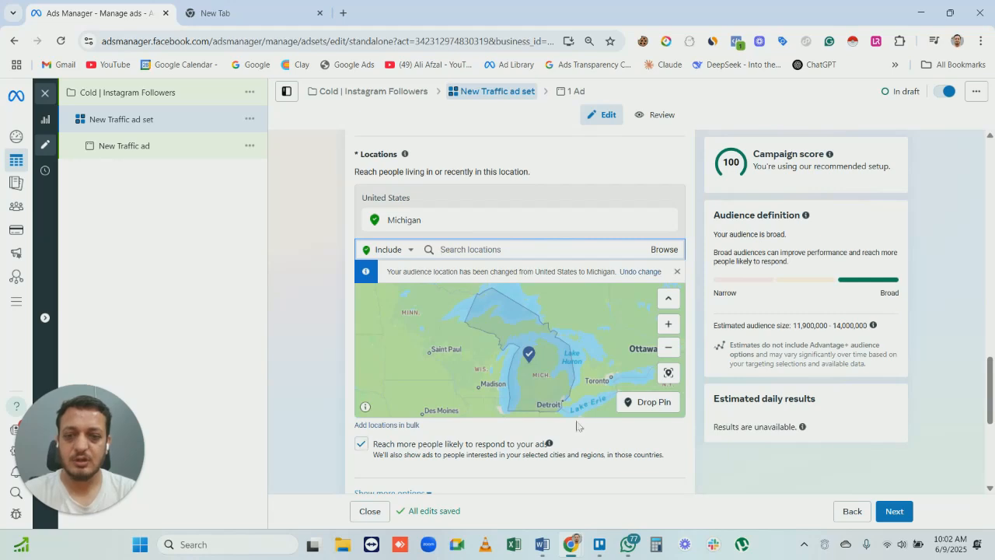
{"action": "scroll", "coordinate": [577, 426], "scroll_direction": "down", "scroll_amount": 1}
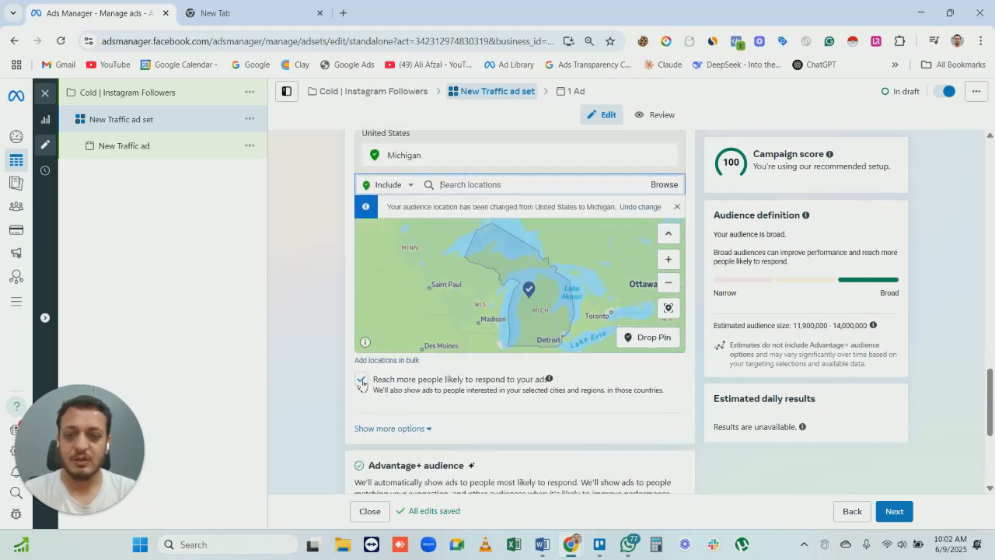
{"action": "left_click", "coordinate": [417, 388]}
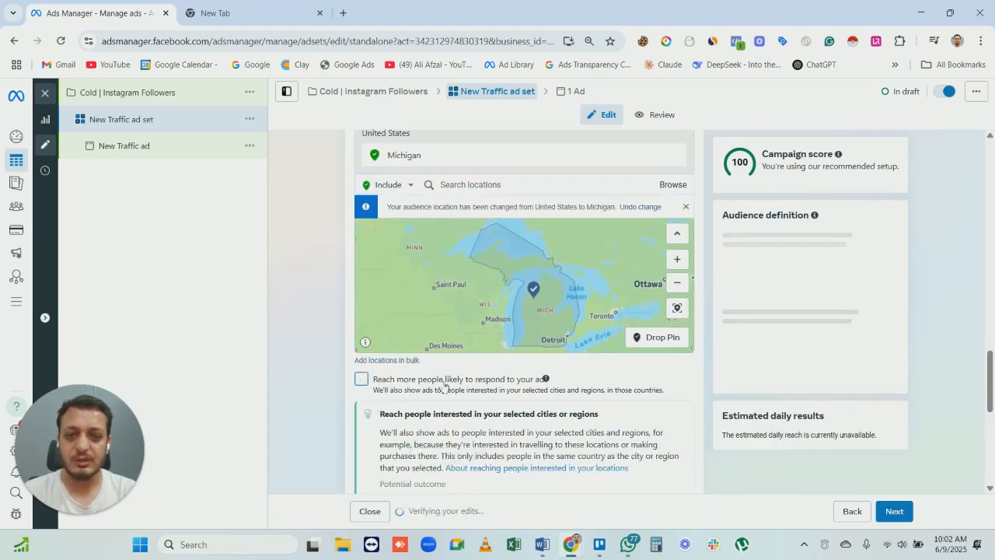
- Expand the optional audience suggestion settings under Advantage+ audience and look through the existing custom and lookalike audiences without choosing one
{"action": "scroll", "coordinate": [673, 413], "scroll_direction": "down", "scroll_amount": 6}
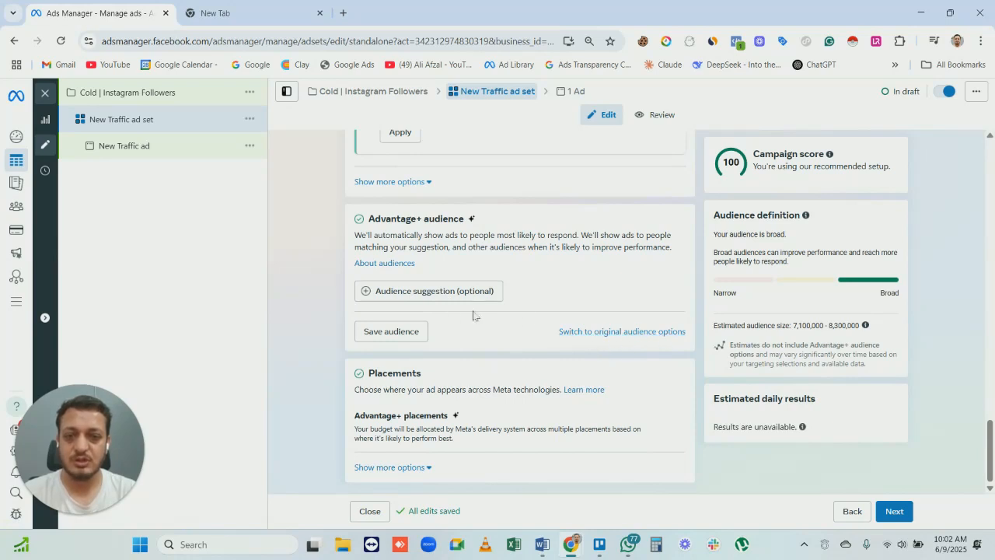
{"action": "left_click", "coordinate": [415, 293]}
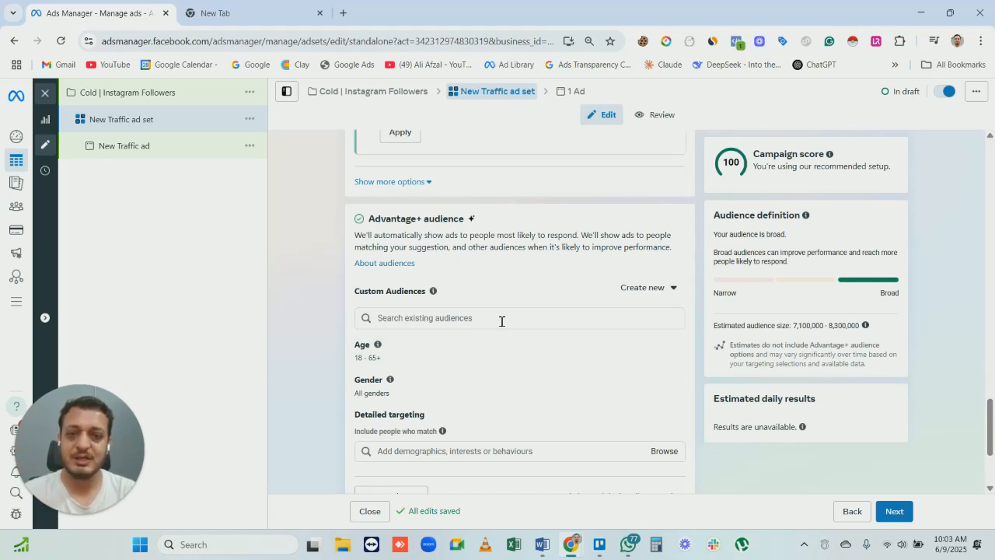
{"action": "left_click", "coordinate": [552, 317]}
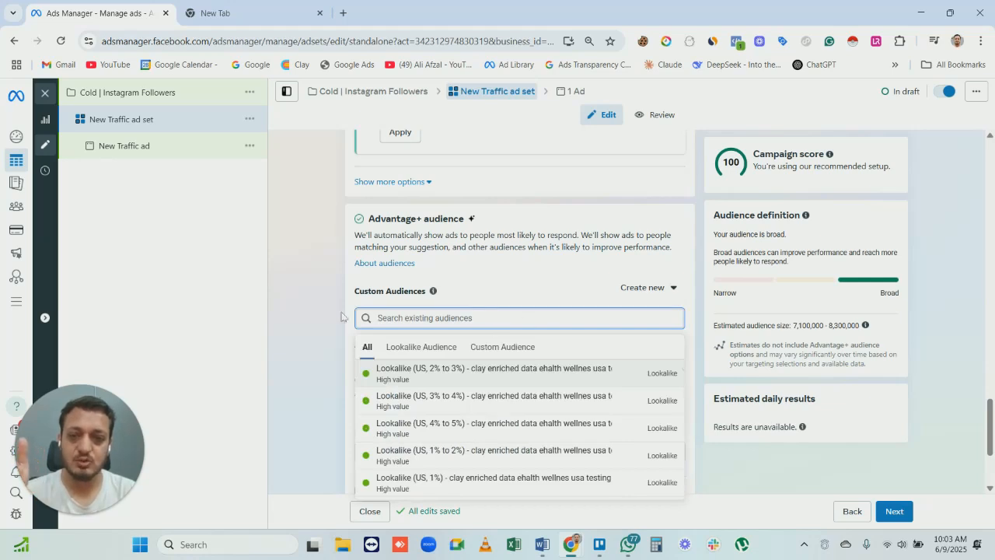
{"action": "left_click", "coordinate": [298, 311]}
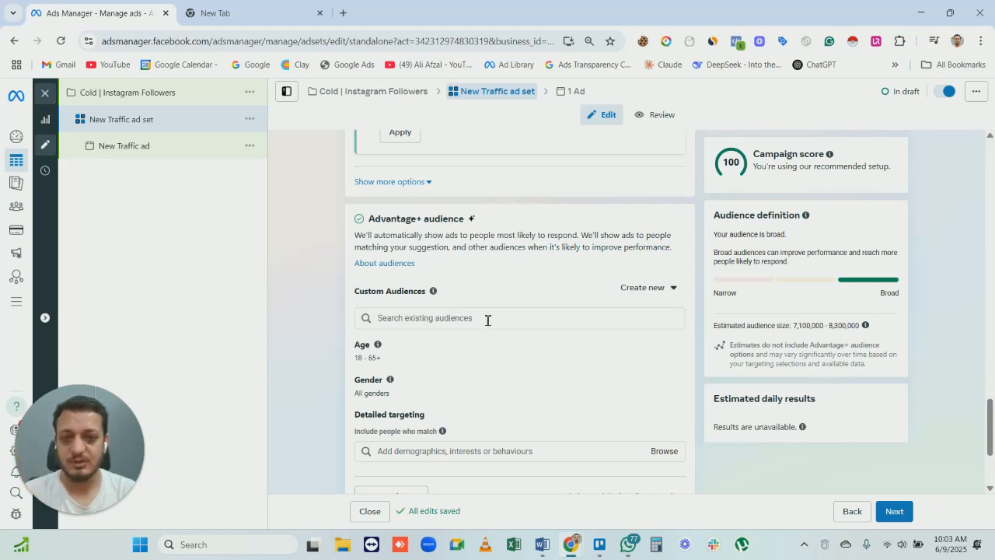
- Search the detailed targeting for "google" and add the Google entry from the Interests category
{"action": "scroll", "coordinate": [525, 312], "scroll_direction": "down", "scroll_amount": 2}
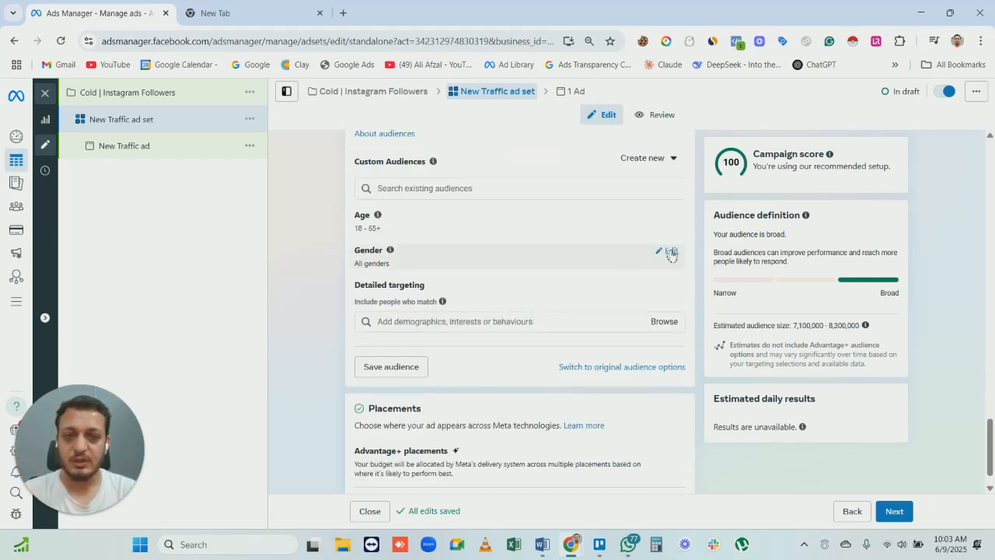
{"action": "left_click", "coordinate": [495, 323]}
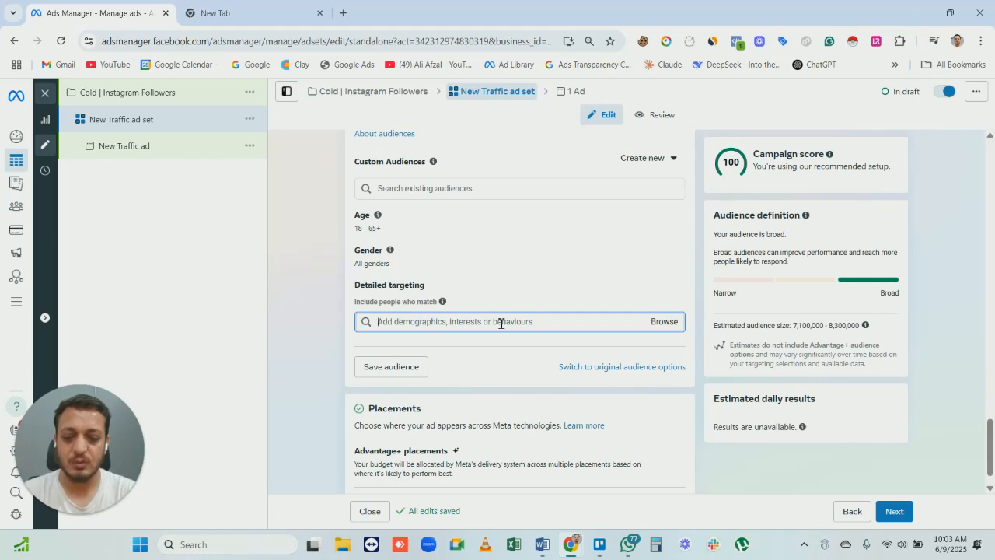
{"action": "type", "text": "gogole"}
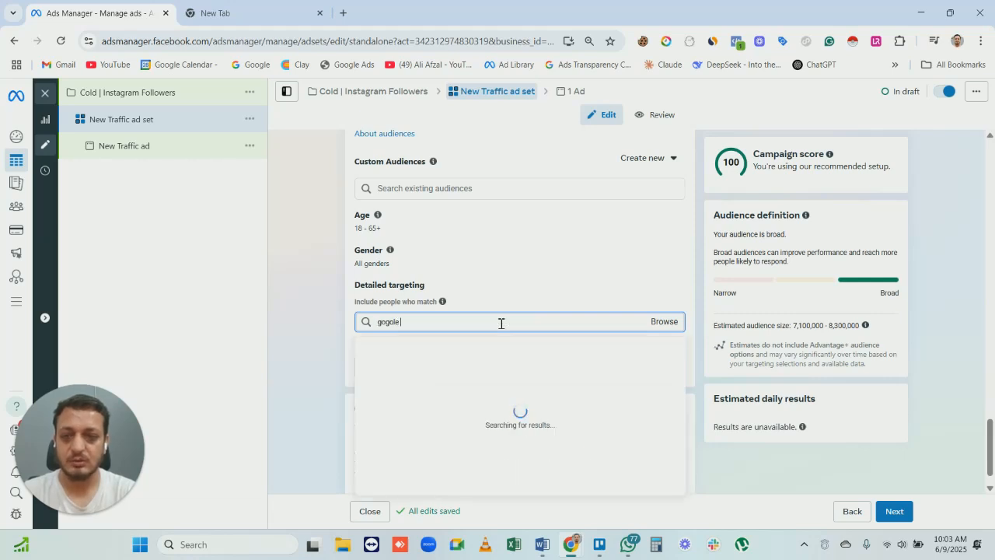
{"action": "type", "text": "ogle"}
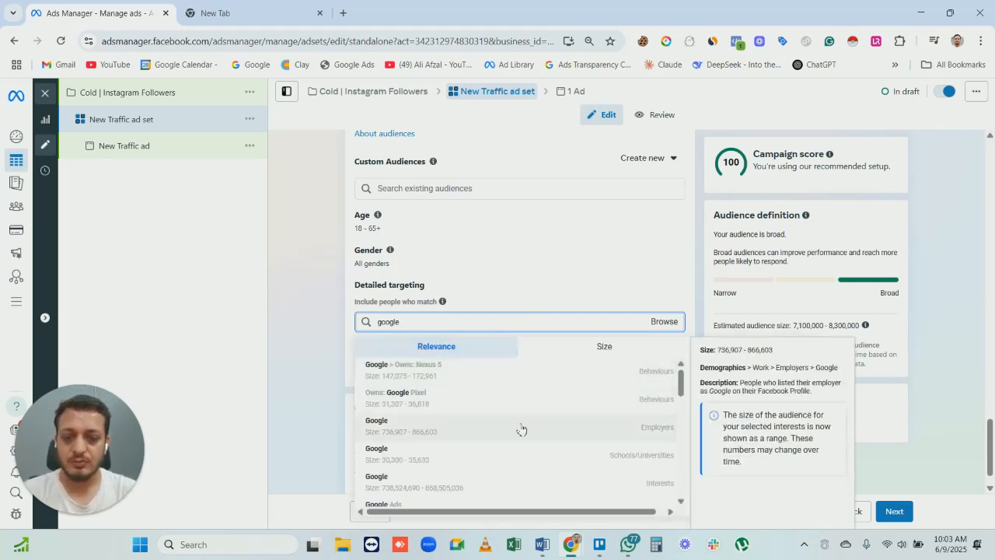
{"action": "scroll", "coordinate": [513, 444], "scroll_direction": "down", "scroll_amount": 1}
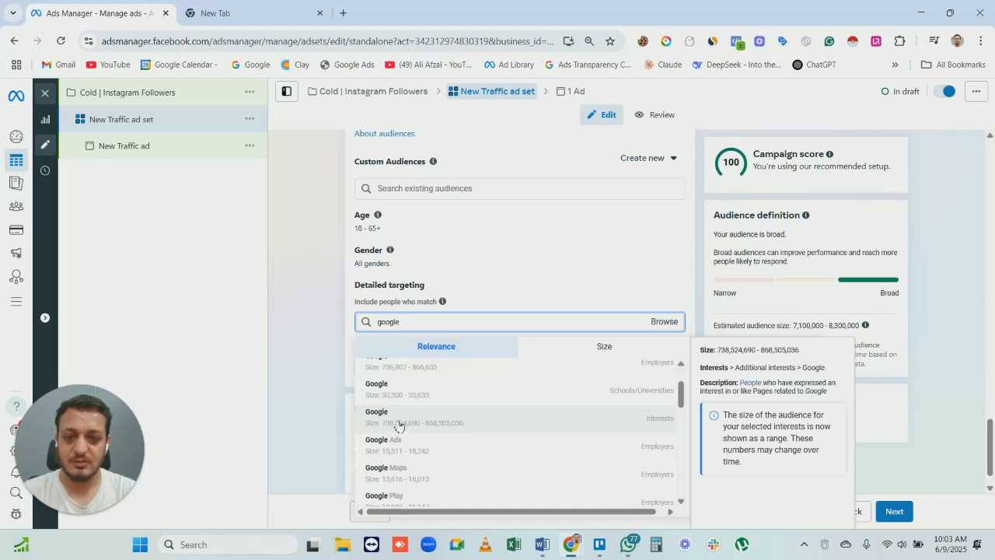
{"action": "left_click", "coordinate": [429, 425]}
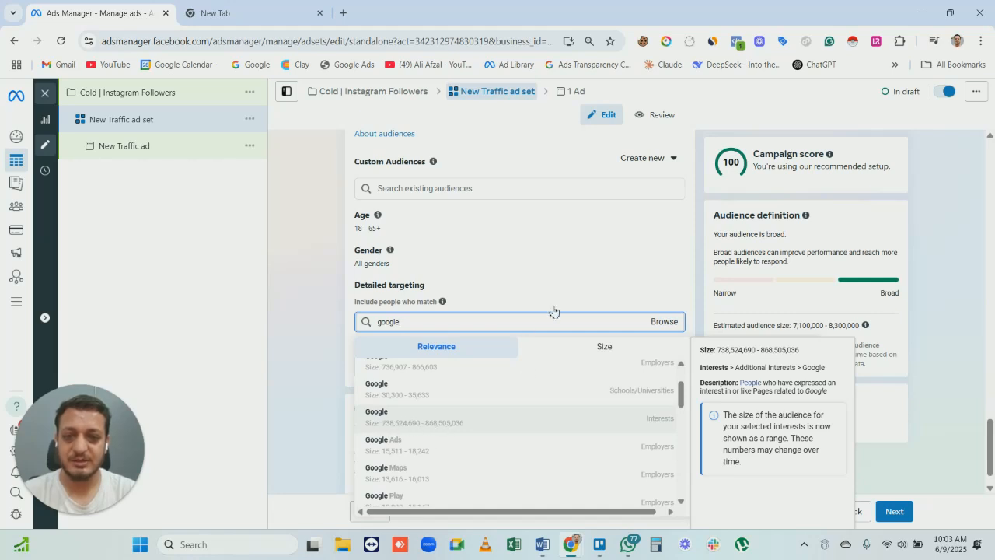
{"action": "left_click", "coordinate": [417, 377]}
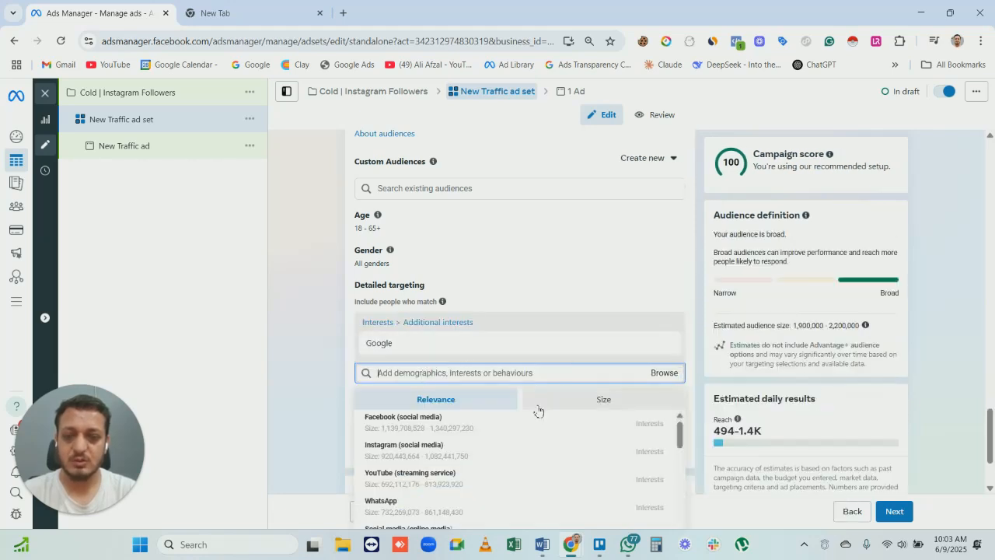
- Add the suggested interests Facebook (social media), Instagram (social media) and YouTube (streaming service) to the detailed targeting
{"action": "mouse_move", "coordinate": [511, 434]}
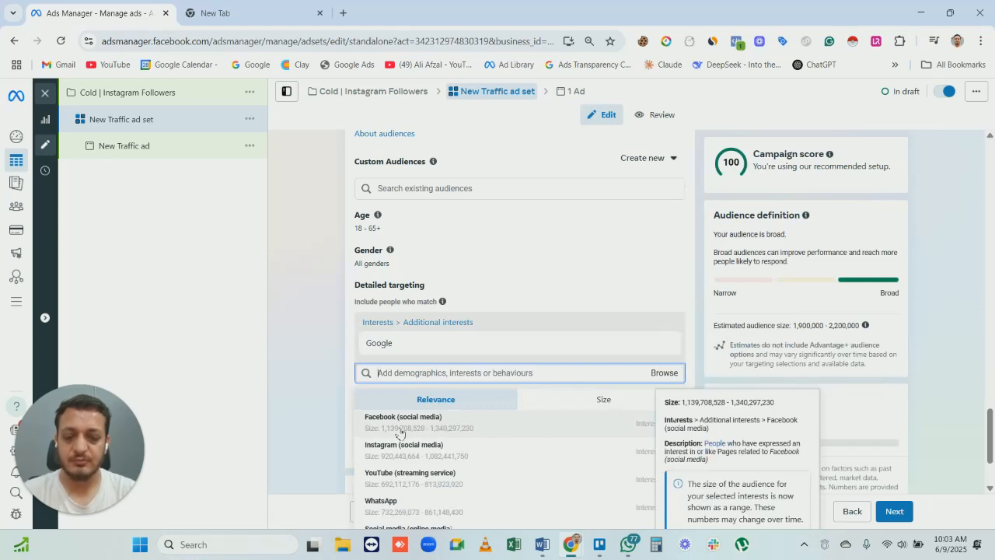
{"action": "left_click", "coordinate": [458, 425]}
{"action": "mouse_move", "coordinate": [404, 454]}
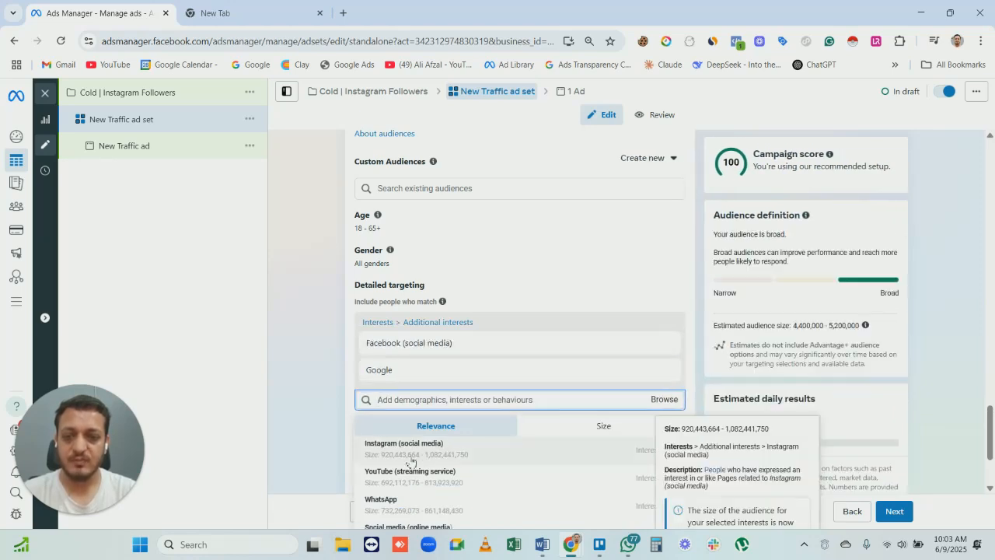
{"action": "left_click", "coordinate": [465, 463]}
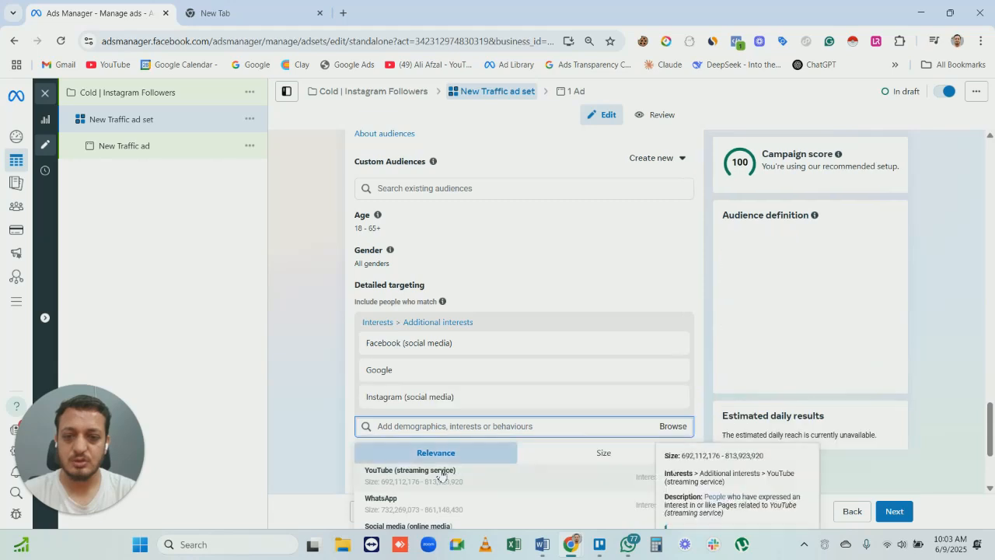
{"action": "left_click", "coordinate": [440, 476]}
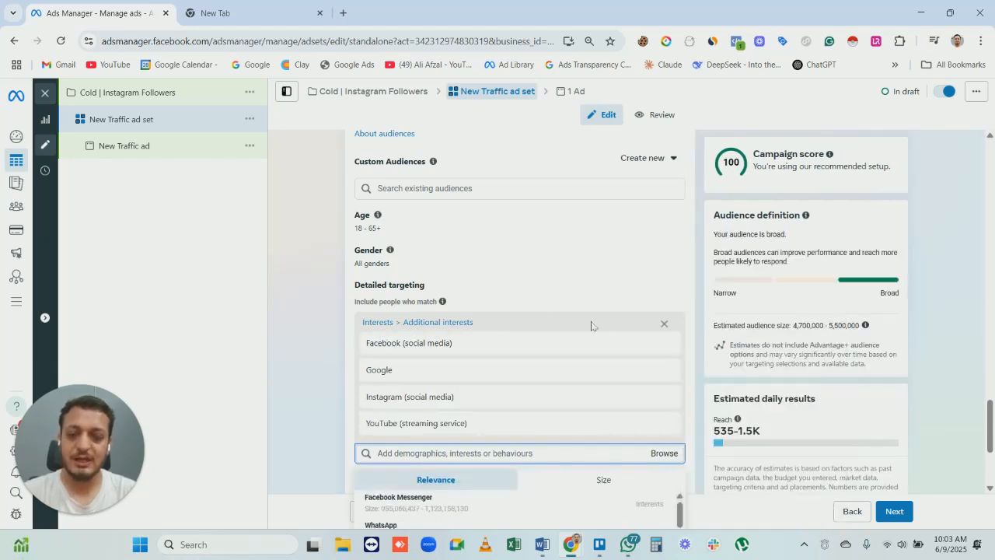
- Search the detailed targeting for "digital market" and add the Digital marketing (marketing) interest
{"action": "scroll", "coordinate": [575, 304], "scroll_direction": "down", "scroll_amount": 2}
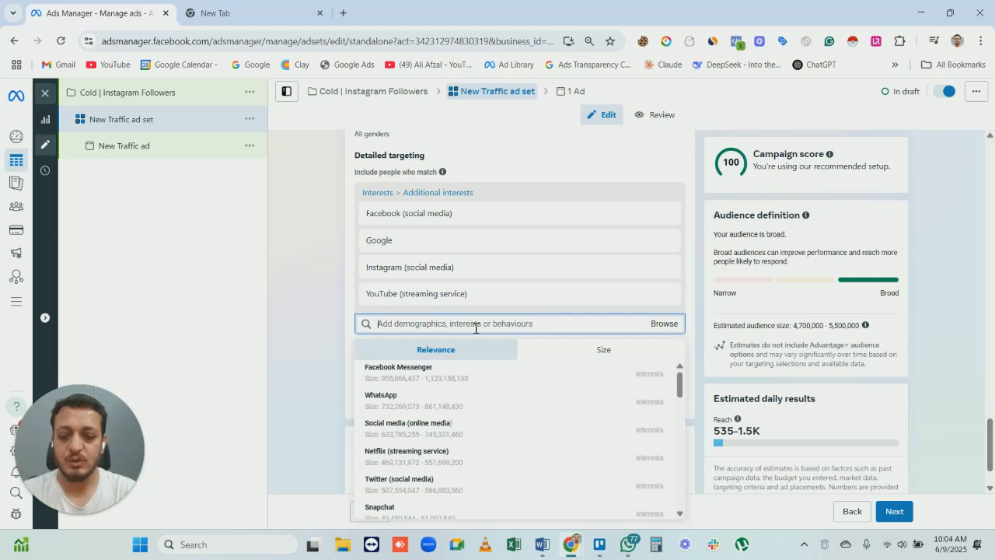
{"action": "type", "text": "digital market"}
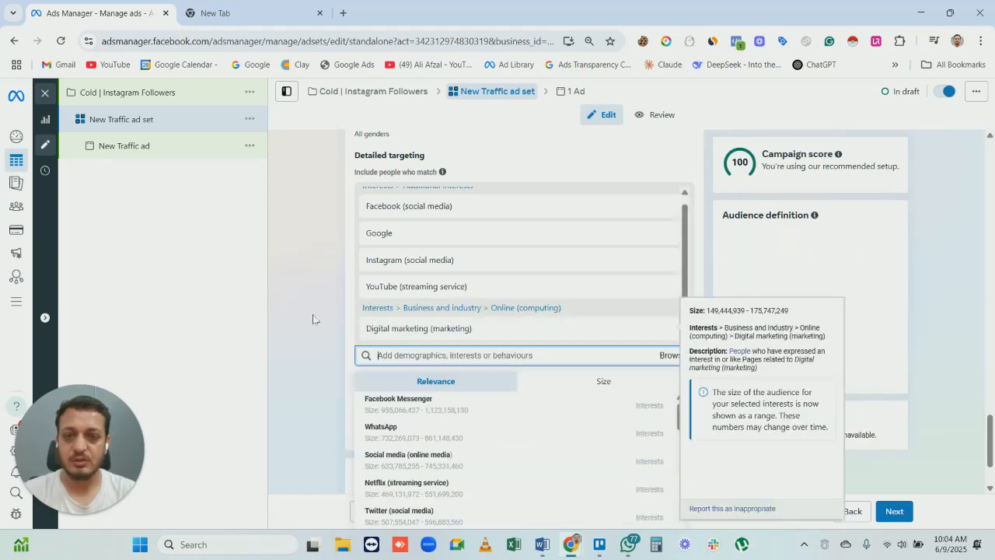
{"action": "left_click", "coordinate": [312, 314]}
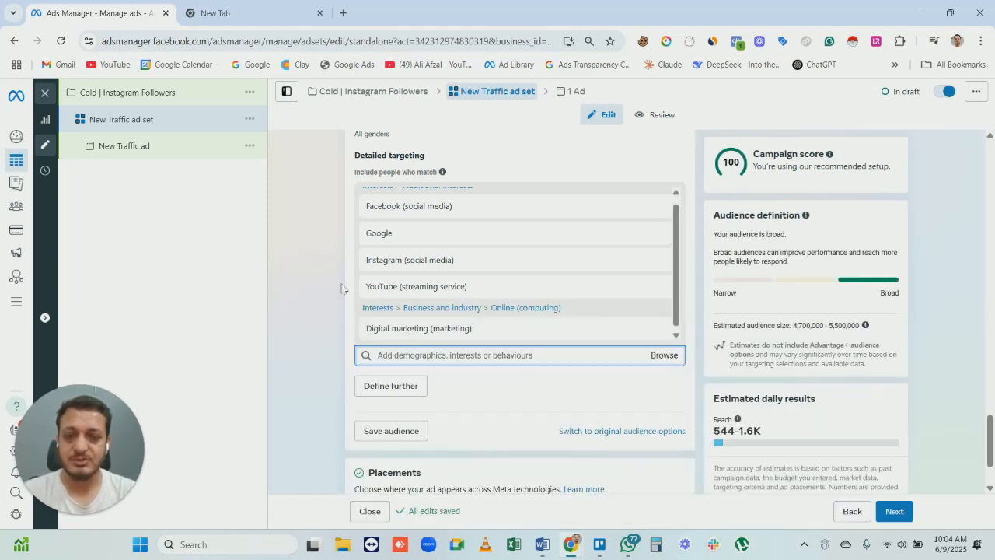
- Review the ad set's placements, audience location, conversion location, performance goal, identity, destination, budget and schedule
{"action": "scroll", "coordinate": [344, 289], "scroll_direction": "down", "scroll_amount": 2}
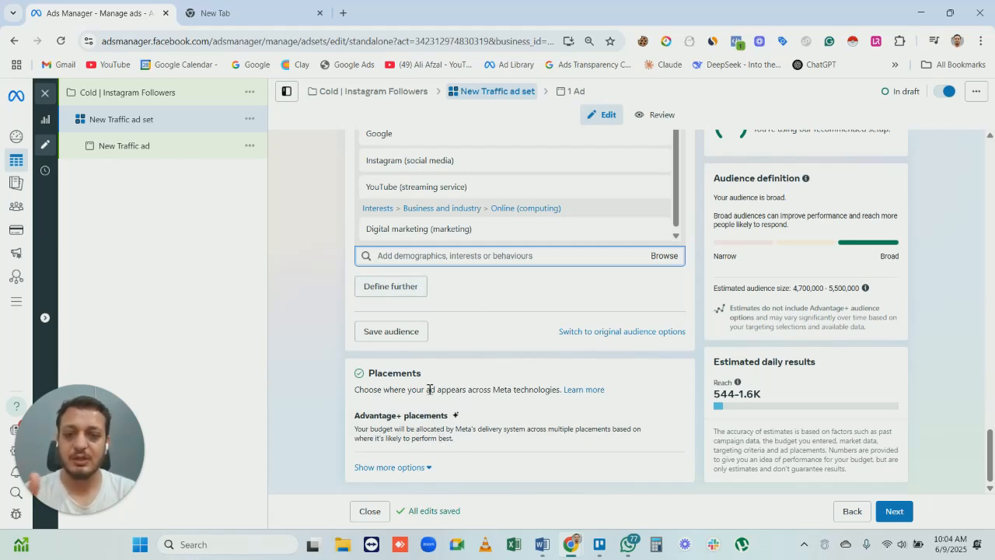
{"action": "scroll", "coordinate": [506, 402], "scroll_direction": "up", "scroll_amount": 15}
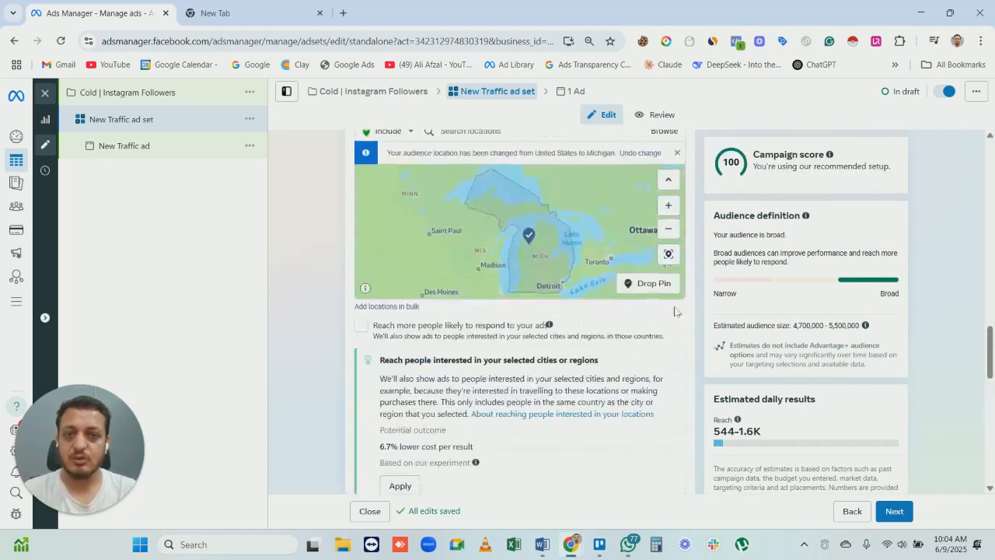
{"action": "scroll", "coordinate": [670, 316], "scroll_direction": "up", "scroll_amount": 5}
{"action": "scroll", "coordinate": [669, 317], "scroll_direction": "down", "scroll_amount": 4}
{"action": "scroll", "coordinate": [666, 316], "scroll_direction": "up", "scroll_amount": 4}
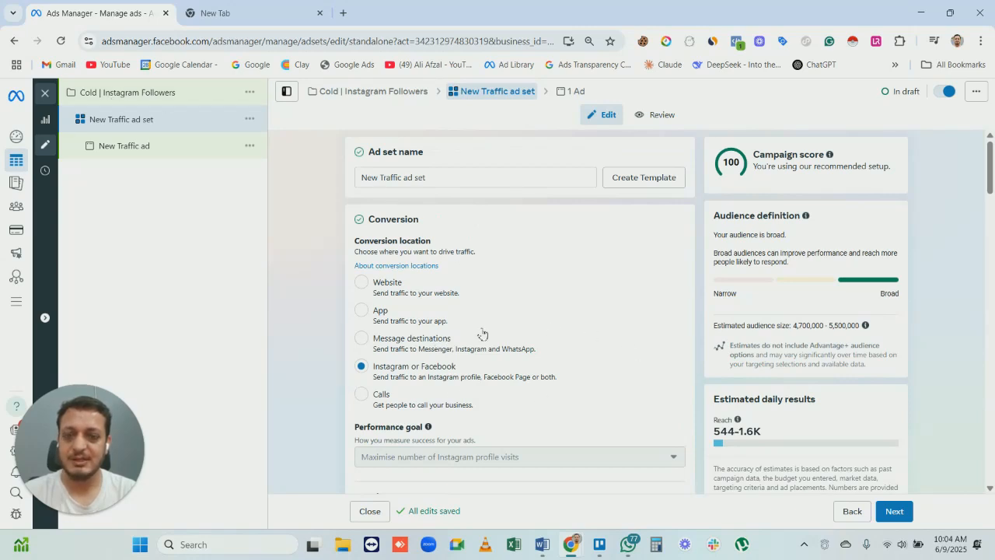
{"action": "scroll", "coordinate": [482, 330], "scroll_direction": "down", "scroll_amount": 2}
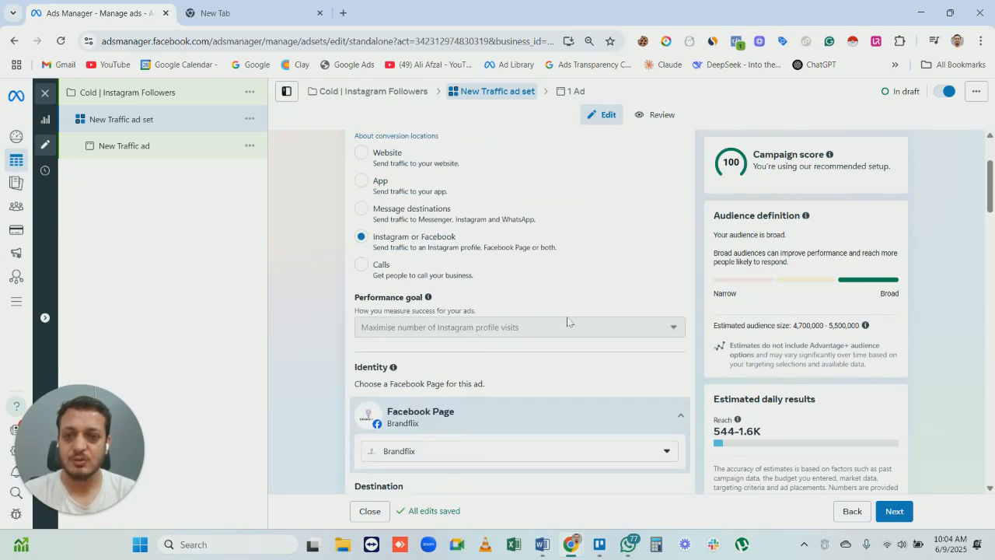
{"action": "scroll", "coordinate": [472, 321], "scroll_direction": "down", "scroll_amount": 1}
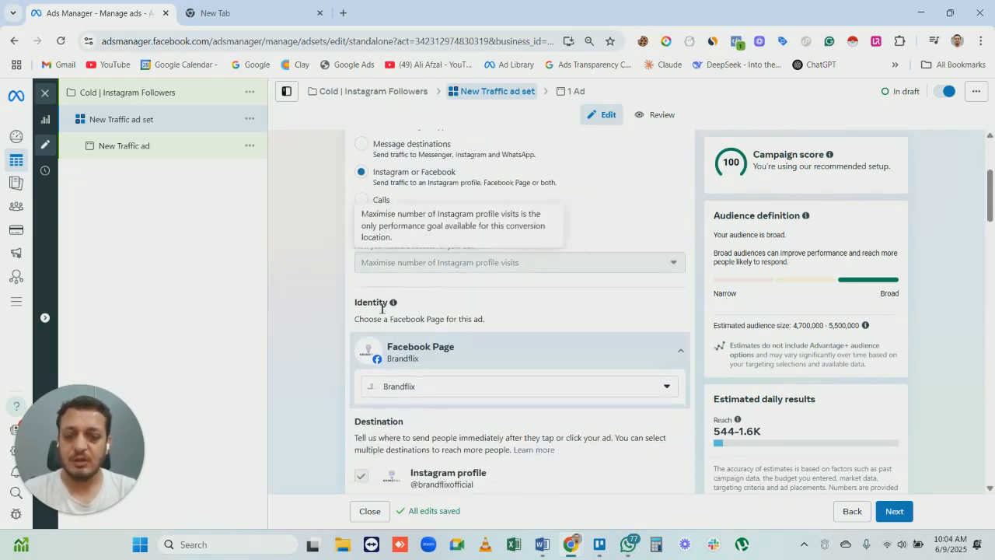
{"action": "scroll", "coordinate": [520, 346], "scroll_direction": "down", "scroll_amount": 1}
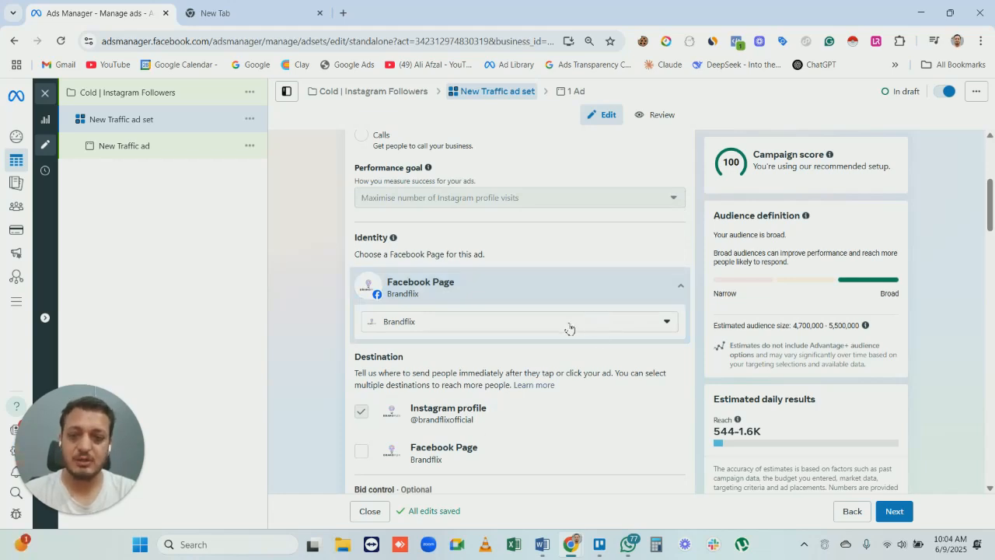
{"action": "scroll", "coordinate": [568, 328], "scroll_direction": "down", "scroll_amount": 6}
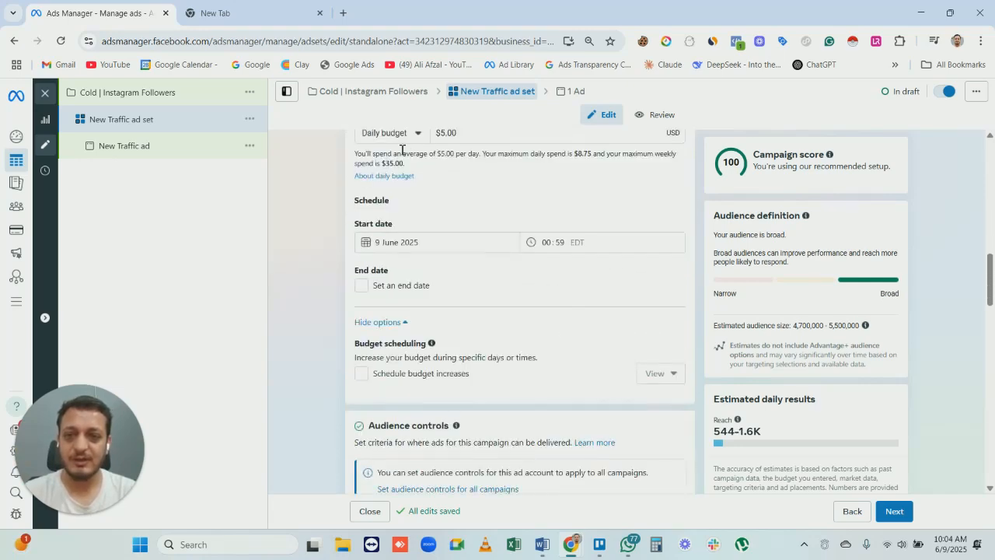
- Review the ad set's location, age, gender and detailed targeting interests
{"action": "scroll", "coordinate": [579, 233], "scroll_direction": "down", "scroll_amount": 4}
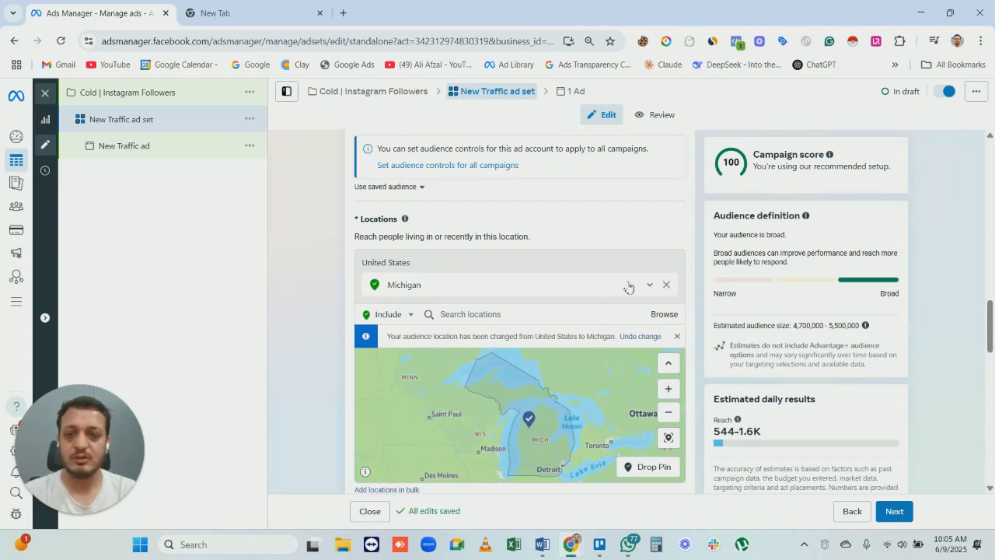
{"action": "scroll", "coordinate": [676, 350], "scroll_direction": "down", "scroll_amount": 3}
{"action": "scroll", "coordinate": [684, 379], "scroll_direction": "down", "scroll_amount": 4}
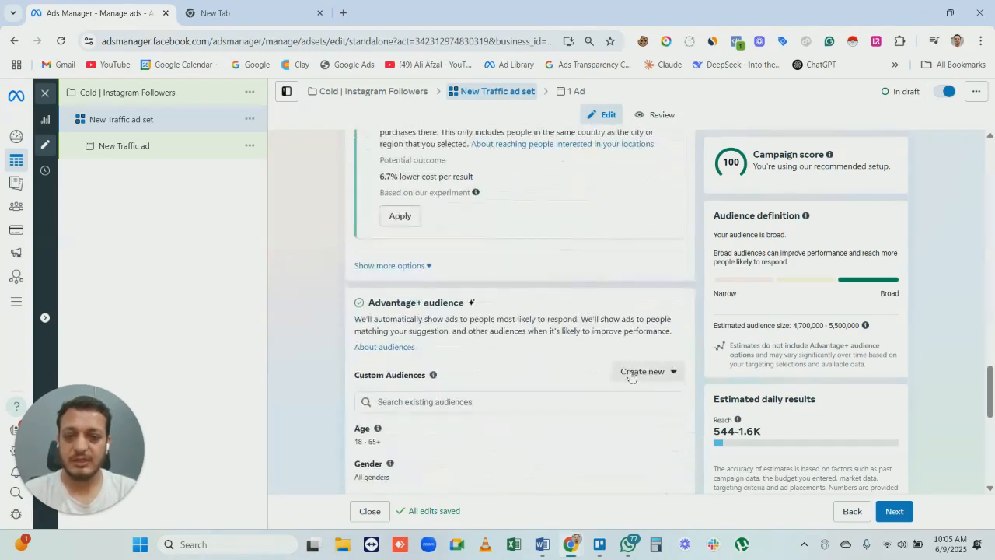
{"action": "scroll", "coordinate": [601, 281], "scroll_direction": "down", "scroll_amount": 4}
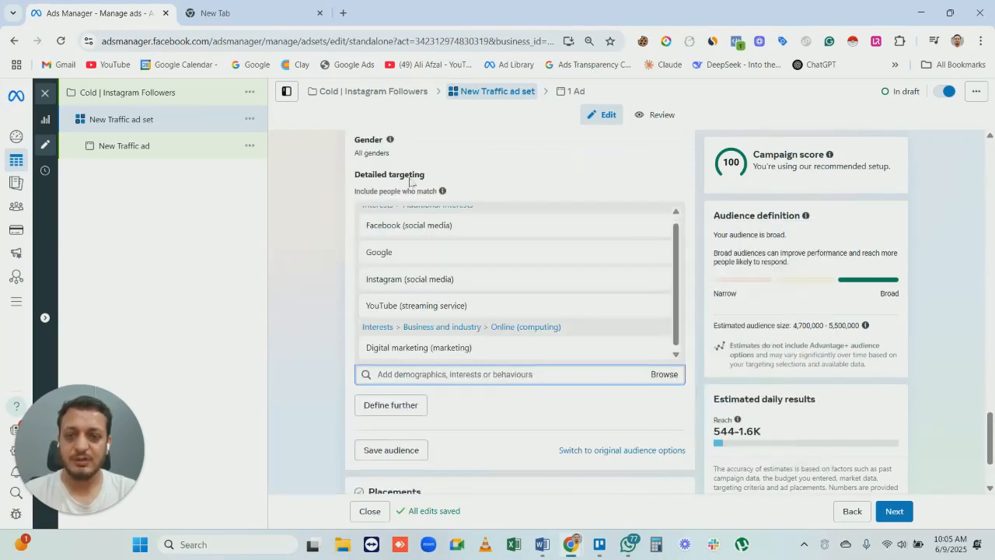
{"action": "scroll", "coordinate": [491, 195], "scroll_direction": "up", "scroll_amount": 2}
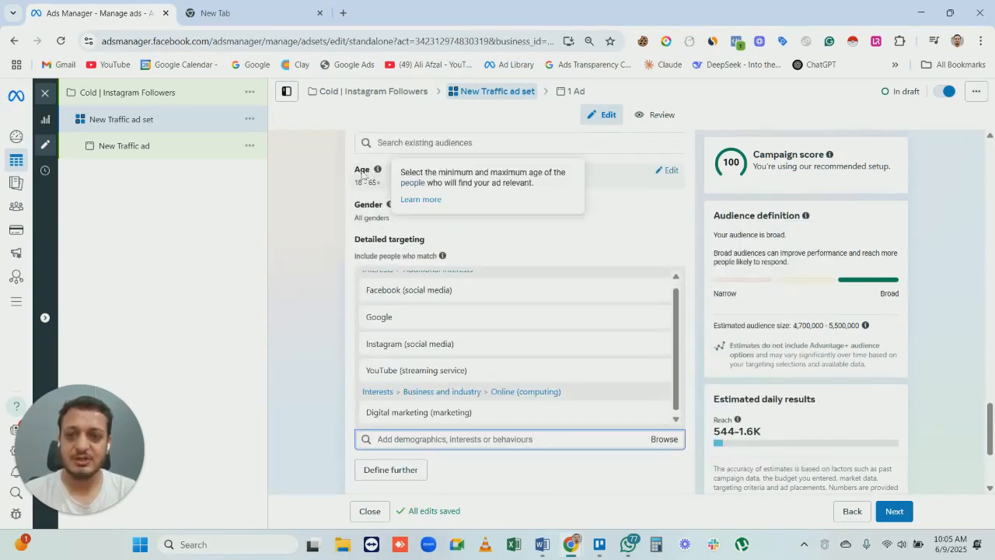
{"action": "mouse_move", "coordinate": [499, 328]}
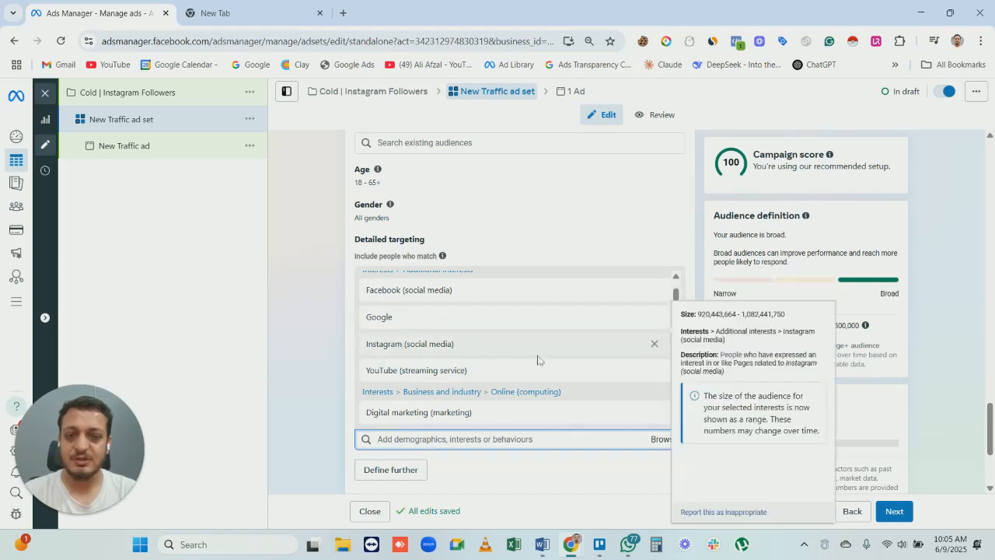
{"action": "scroll", "coordinate": [535, 357], "scroll_direction": "down", "scroll_amount": 1}
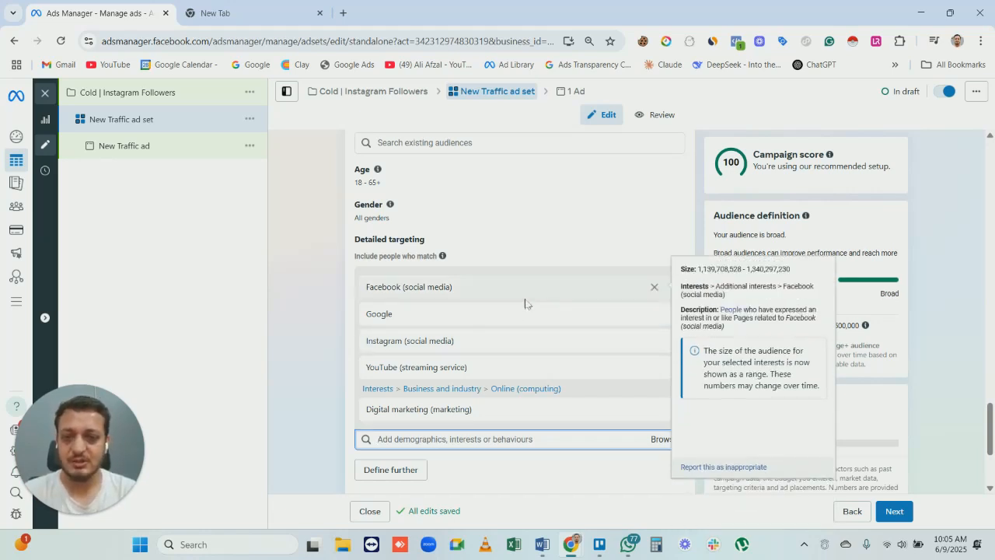
- In the New Traffic ad, use the 1125 × 1125 "Grow Your Business with Google Ads" image from the Instagram images as the creative
{"action": "left_click", "coordinate": [119, 148]}
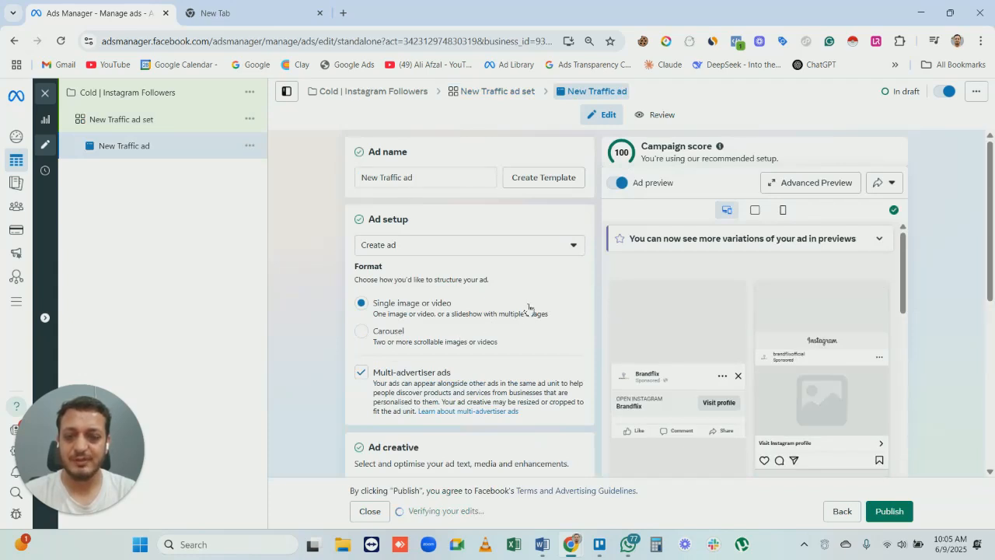
{"action": "scroll", "coordinate": [522, 311], "scroll_direction": "down", "scroll_amount": 3}
{"action": "left_click", "coordinate": [420, 303]}
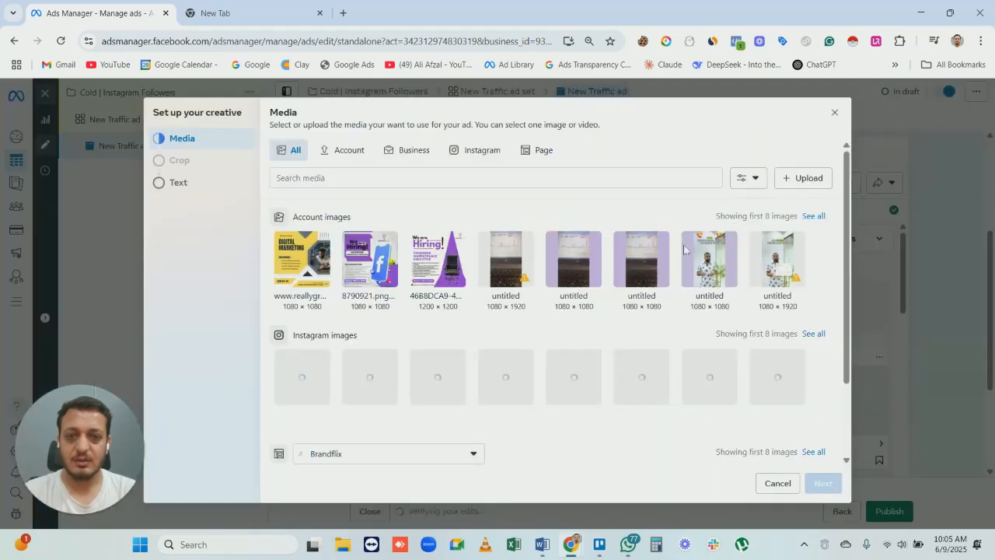
{"action": "left_click", "coordinate": [391, 329]}
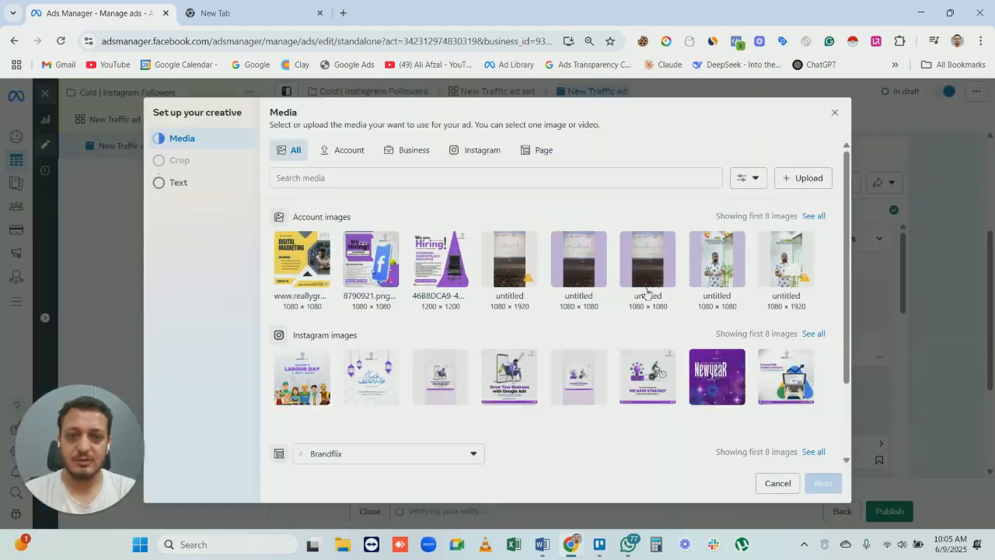
{"action": "scroll", "coordinate": [644, 293], "scroll_direction": "down", "scroll_amount": 1}
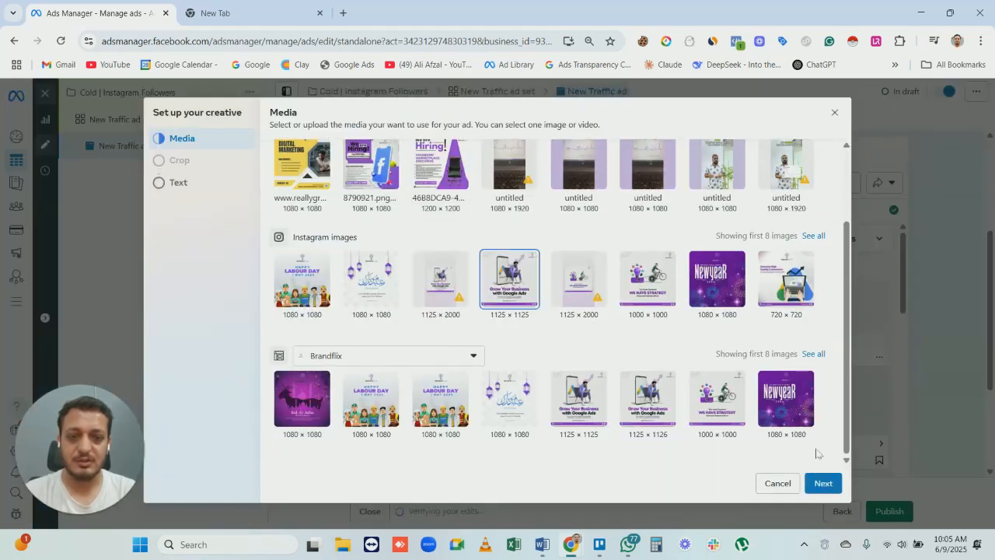
{"action": "left_click", "coordinate": [823, 483]}
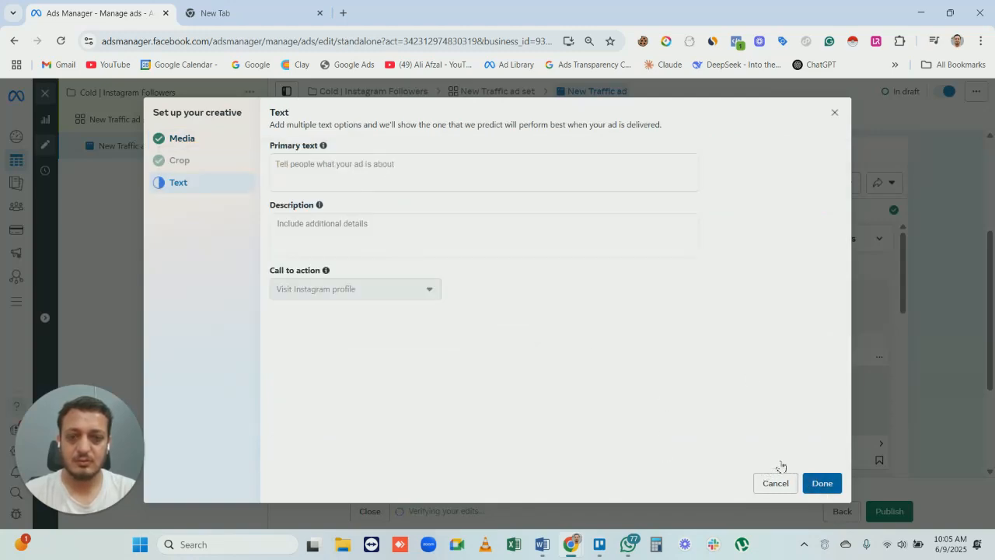
{"action": "left_click", "coordinate": [835, 482]}
- Examine the ad's primary text, description, call to action and tracking settings
{"action": "scroll", "coordinate": [482, 326], "scroll_direction": "down", "scroll_amount": 3}
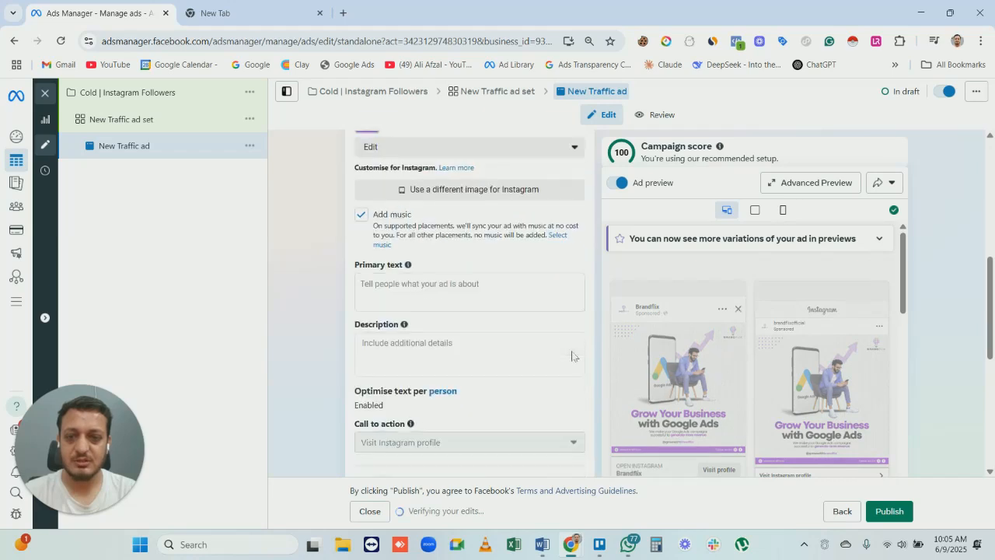
{"action": "left_click", "coordinate": [447, 278]}
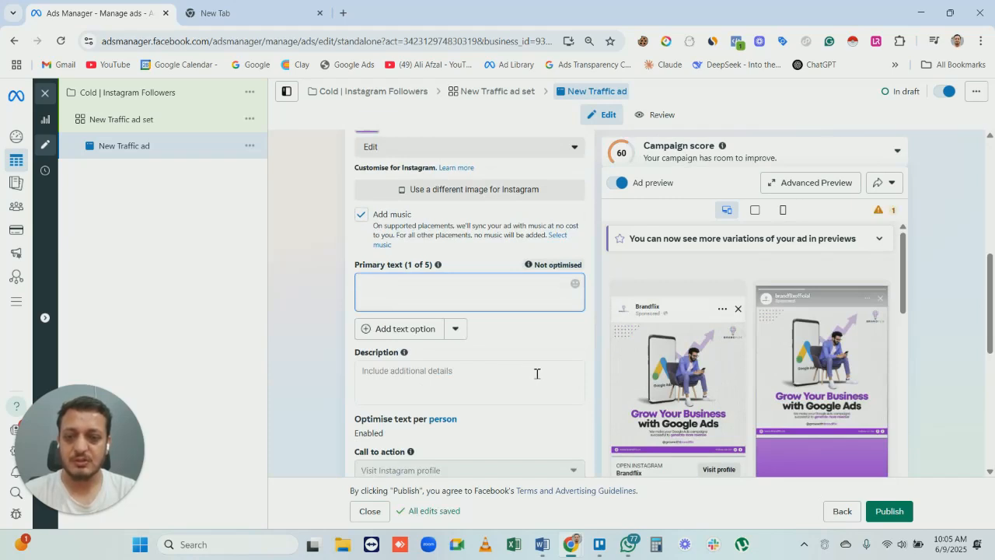
{"action": "scroll", "coordinate": [536, 373], "scroll_direction": "down", "scroll_amount": 1}
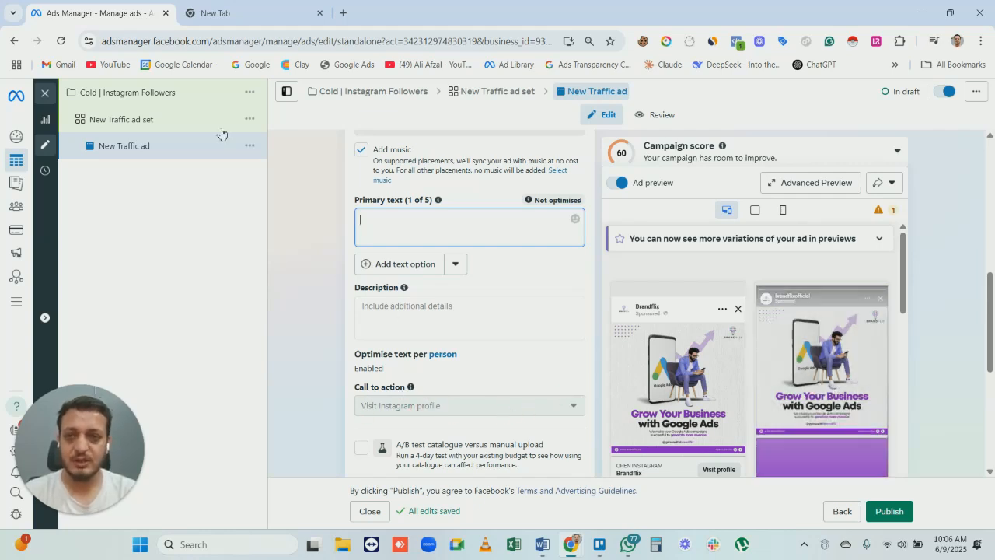
{"action": "scroll", "coordinate": [544, 358], "scroll_direction": "down", "scroll_amount": 3}
{"action": "scroll", "coordinate": [571, 272], "scroll_direction": "down", "scroll_amount": 1}
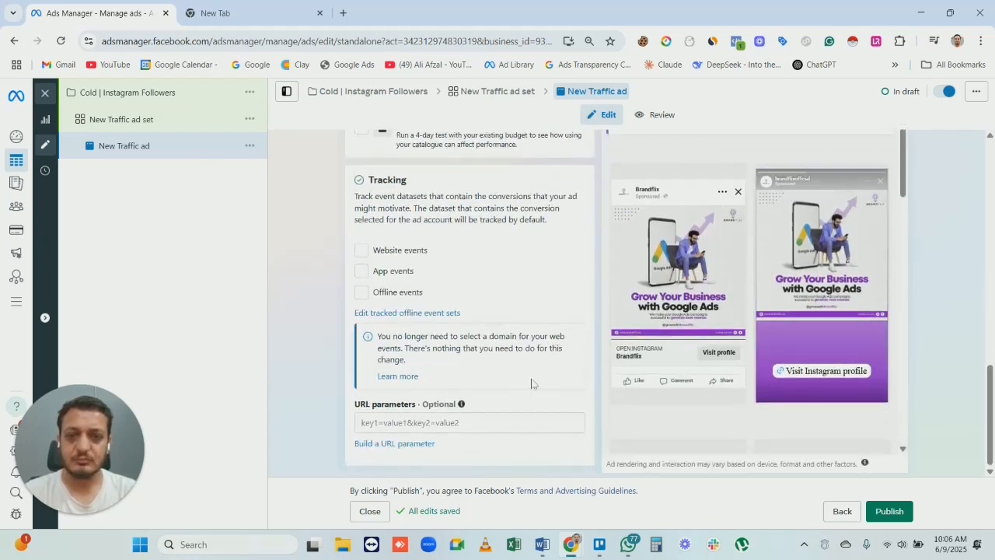